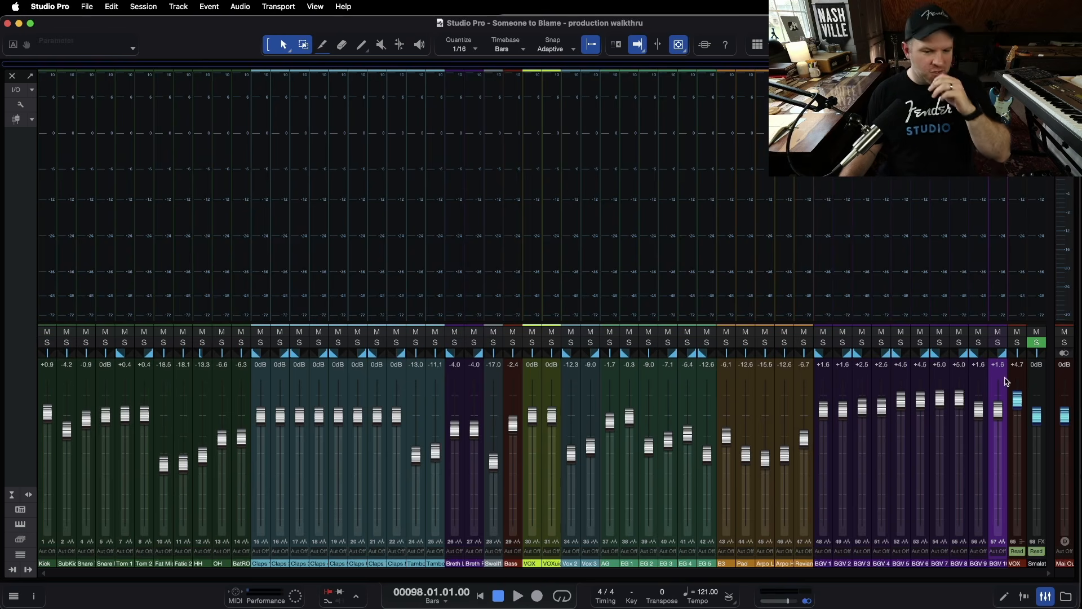
{"action": "left_click", "coordinate": [1038, 379]}
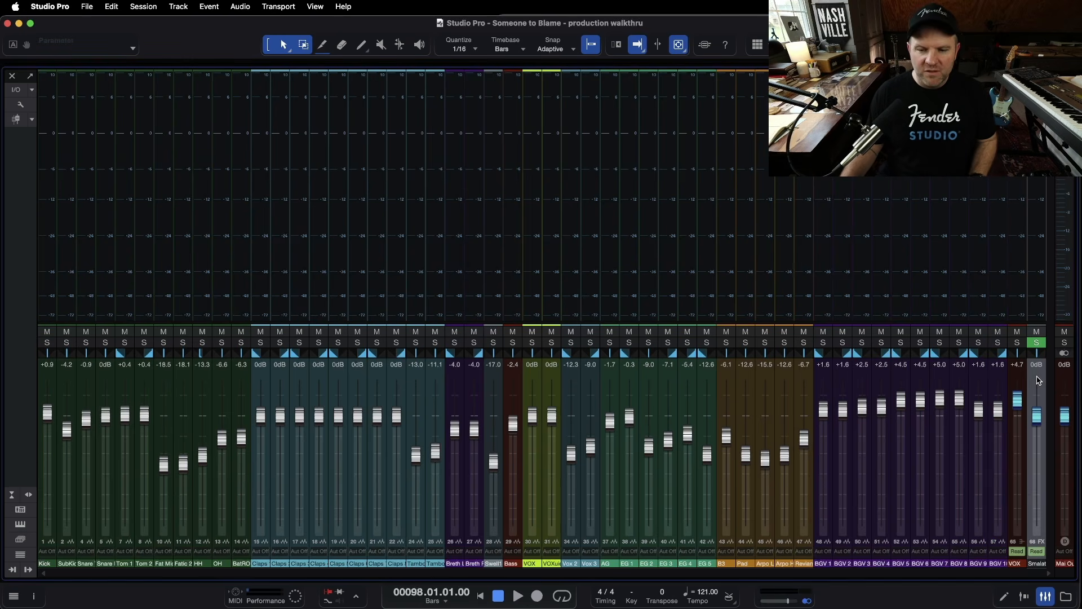
{"action": "left_click", "coordinate": [49, 377], "text": "shift"}
{"action": "left_click_drag", "start_coordinate": [48, 414], "coordinate": [47, 402]}
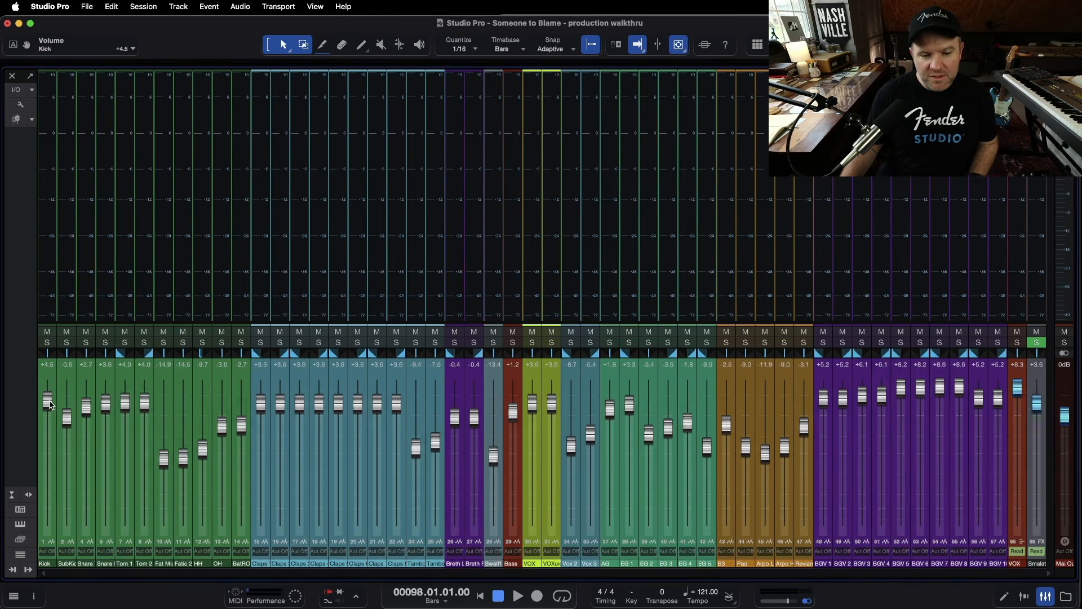
{"action": "key", "text": "super+z"}
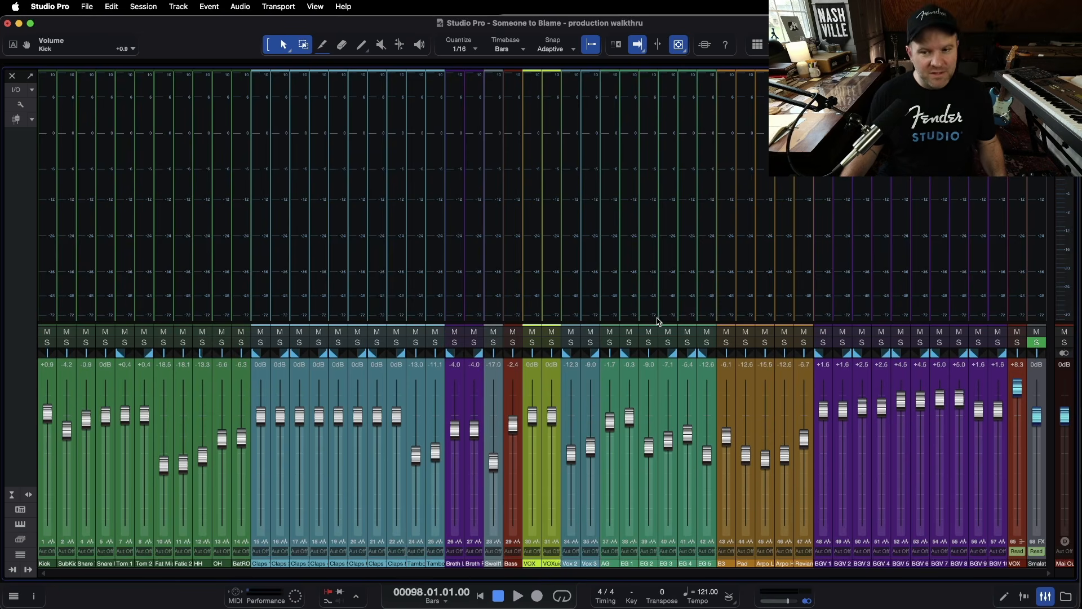
Insert the Limiter plugin from the effects browser onto the Main Out channel
{"action": "left_click", "coordinate": [1069, 209]}
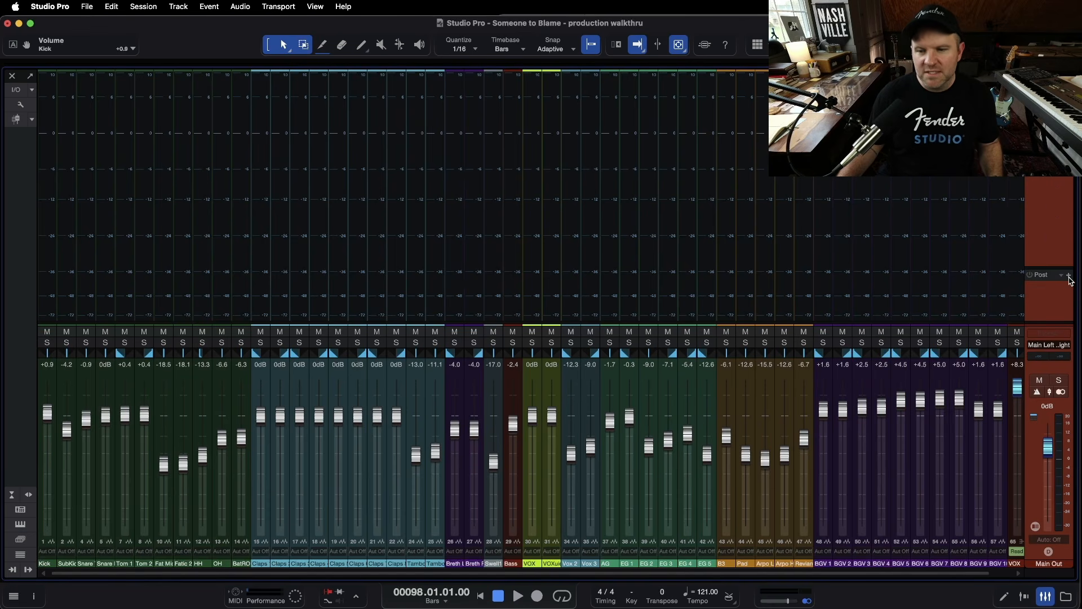
{"action": "key", "text": "F7"}
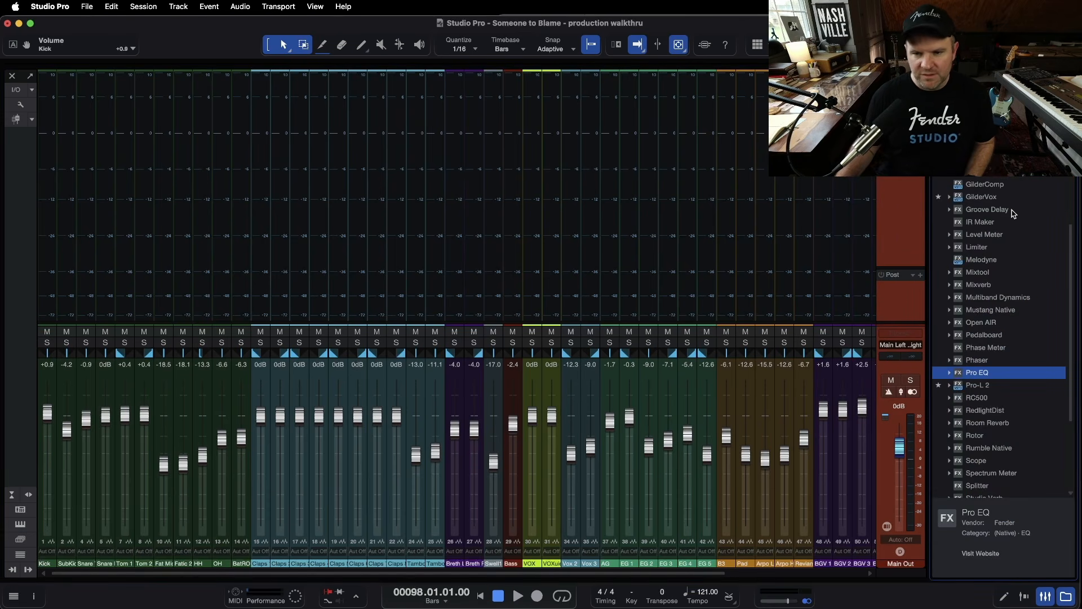
{"action": "scroll", "coordinate": [1012, 213], "scroll_direction": "up", "scroll_amount": 5}
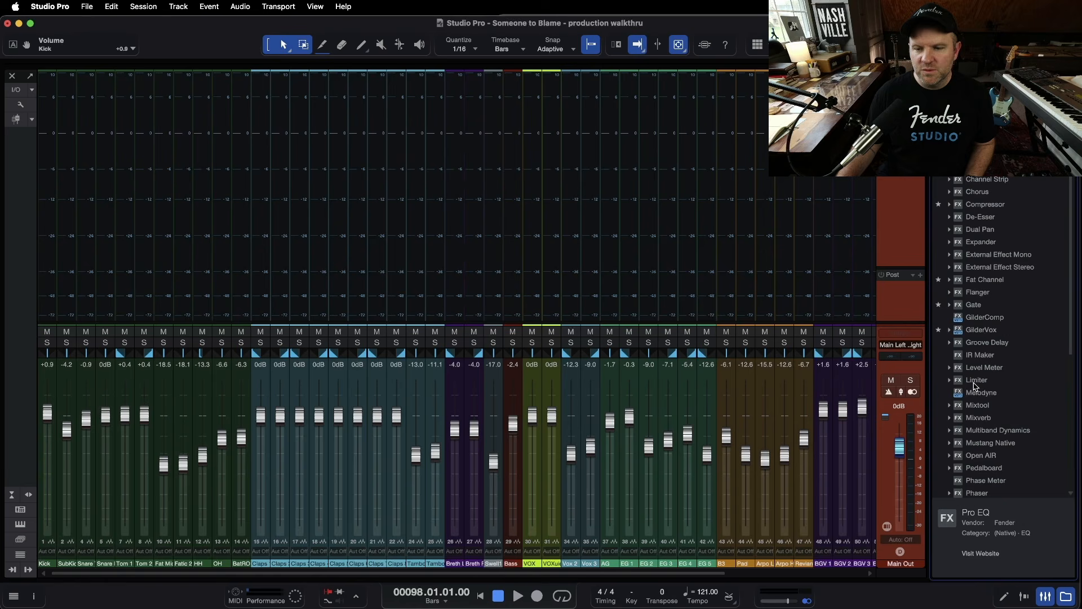
{"action": "left_click", "coordinate": [976, 381]}
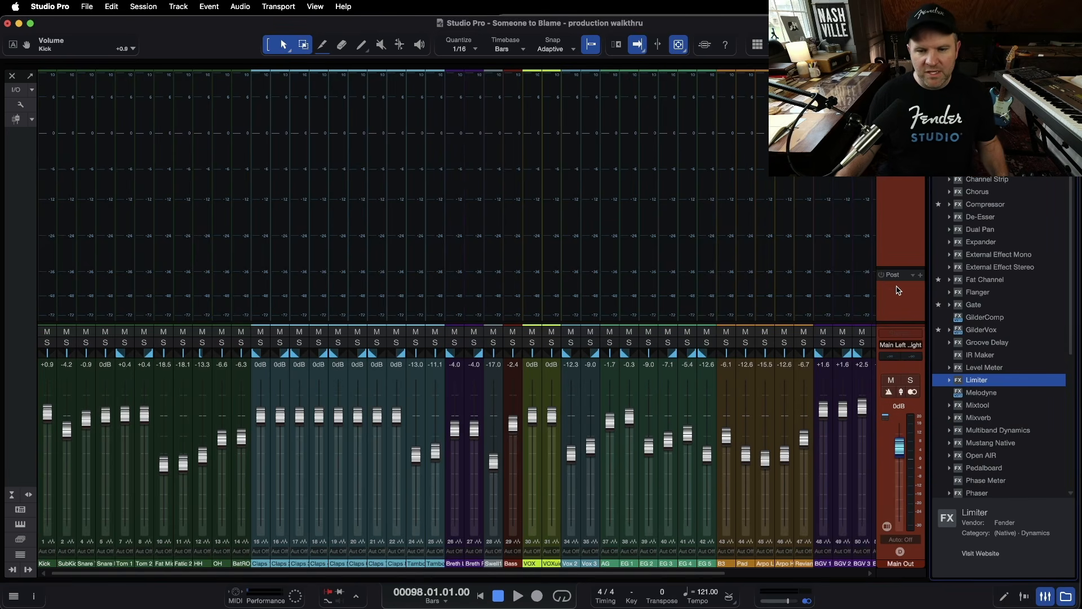
{"action": "left_click_drag", "start_coordinate": [970, 379], "coordinate": [899, 299]}
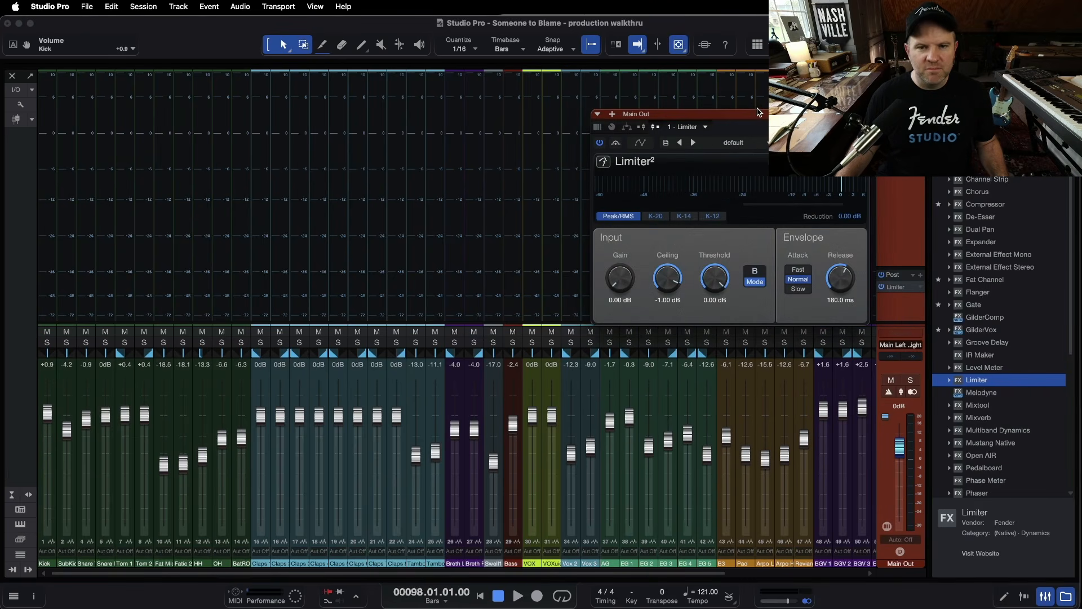
{"action": "left_click_drag", "start_coordinate": [758, 115], "coordinate": [719, 305]}
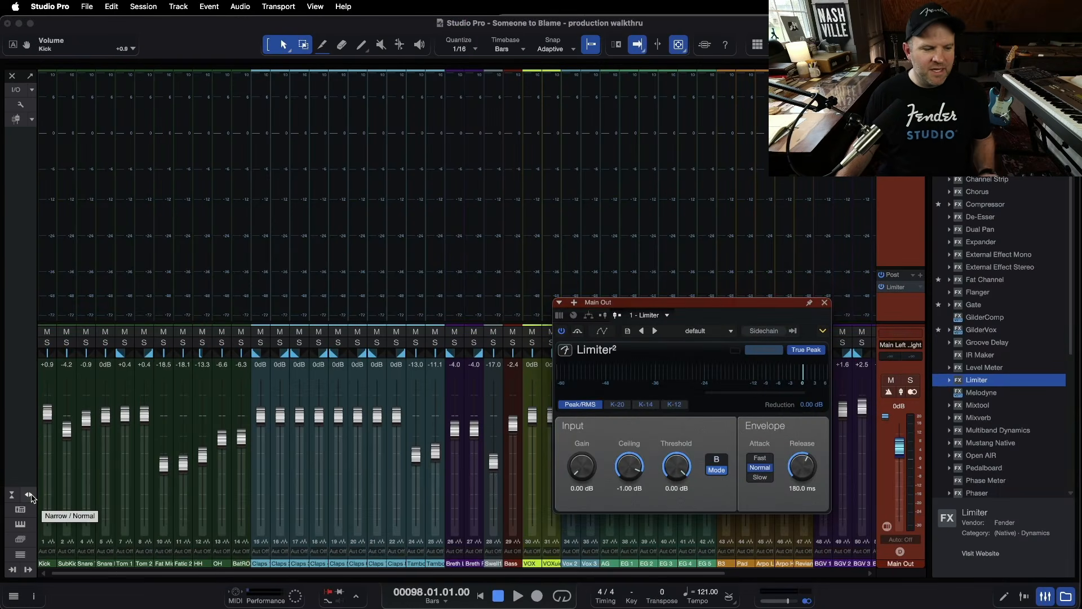
{"action": "left_click", "coordinate": [28, 495]}
{"action": "scroll", "coordinate": [400, 251], "scroll_direction": "right", "scroll_amount": 15}
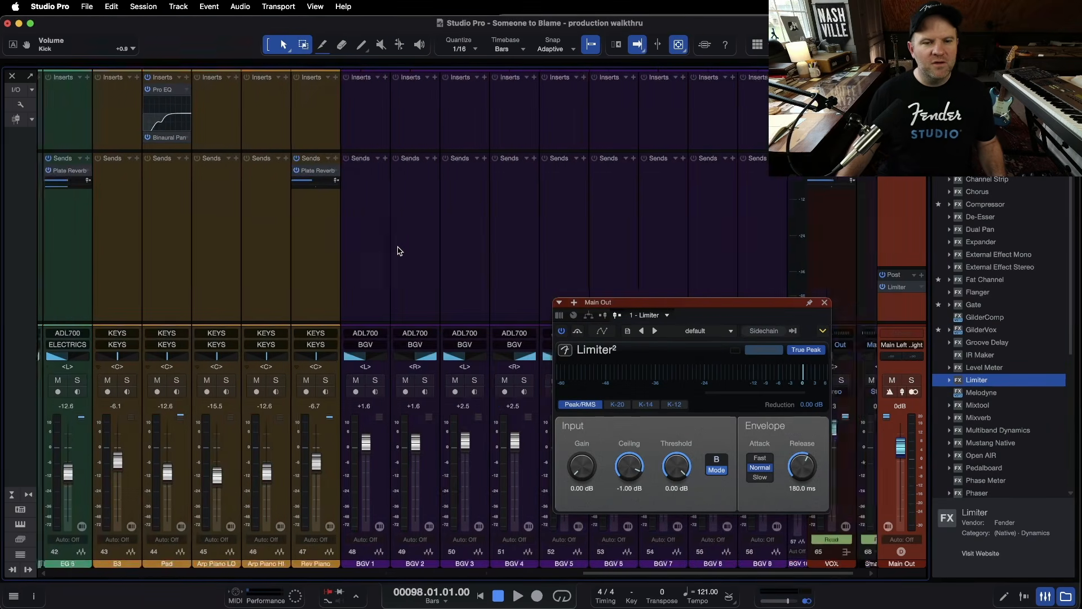
{"action": "scroll", "coordinate": [400, 251], "scroll_direction": "left", "scroll_amount": 15}
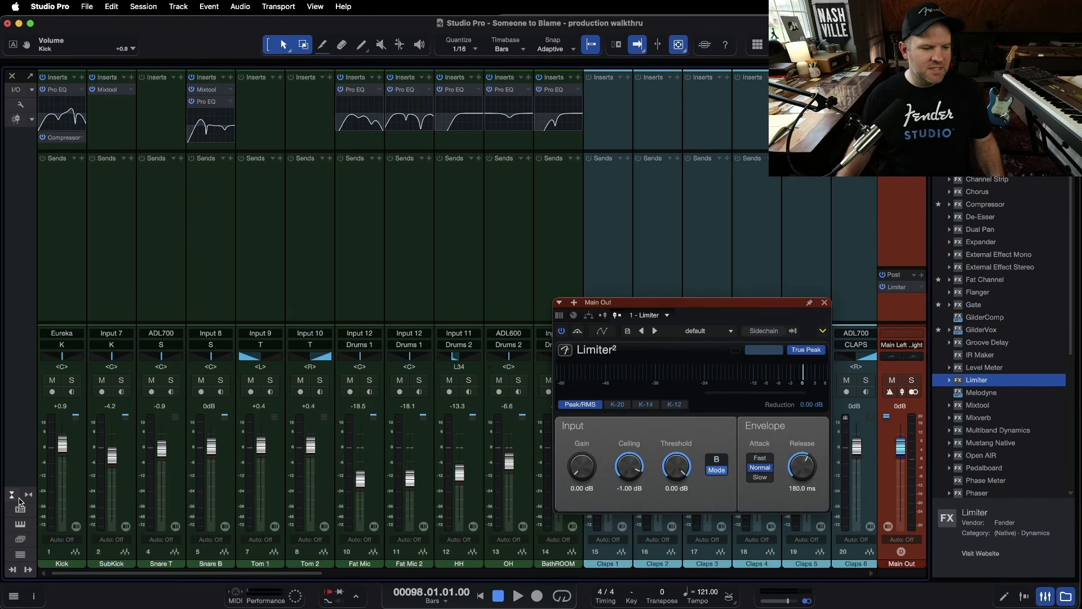
{"action": "left_click", "coordinate": [25, 497]}
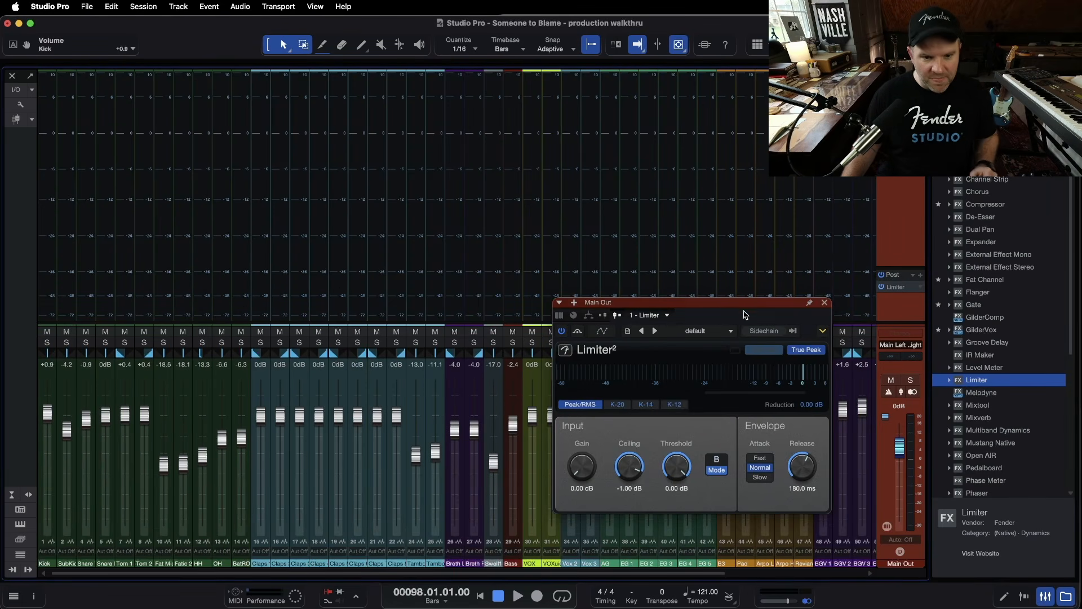
Switch the limiter from True Peak to Soft Clip mode and back to True Peak
{"action": "left_click_drag", "start_coordinate": [745, 310], "coordinate": [402, 181]}
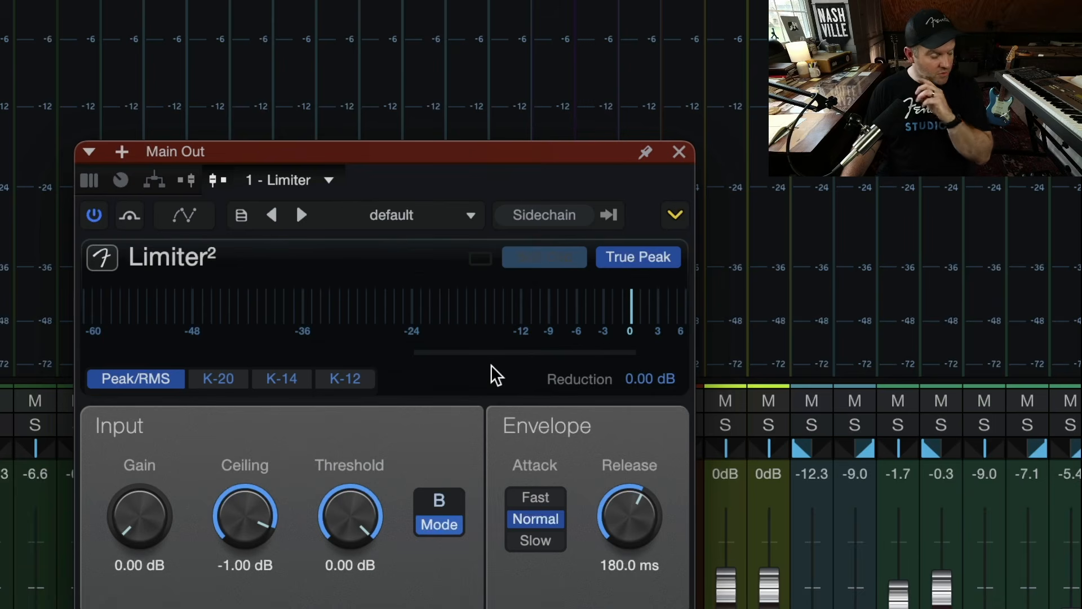
{"action": "left_click", "coordinate": [623, 261]}
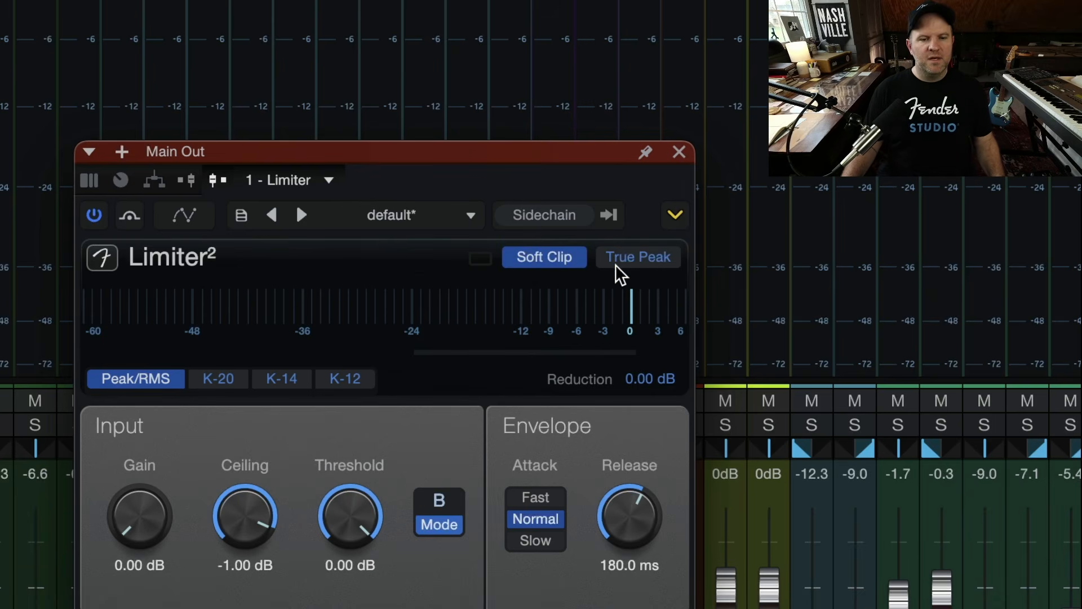
{"action": "left_click", "coordinate": [617, 265]}
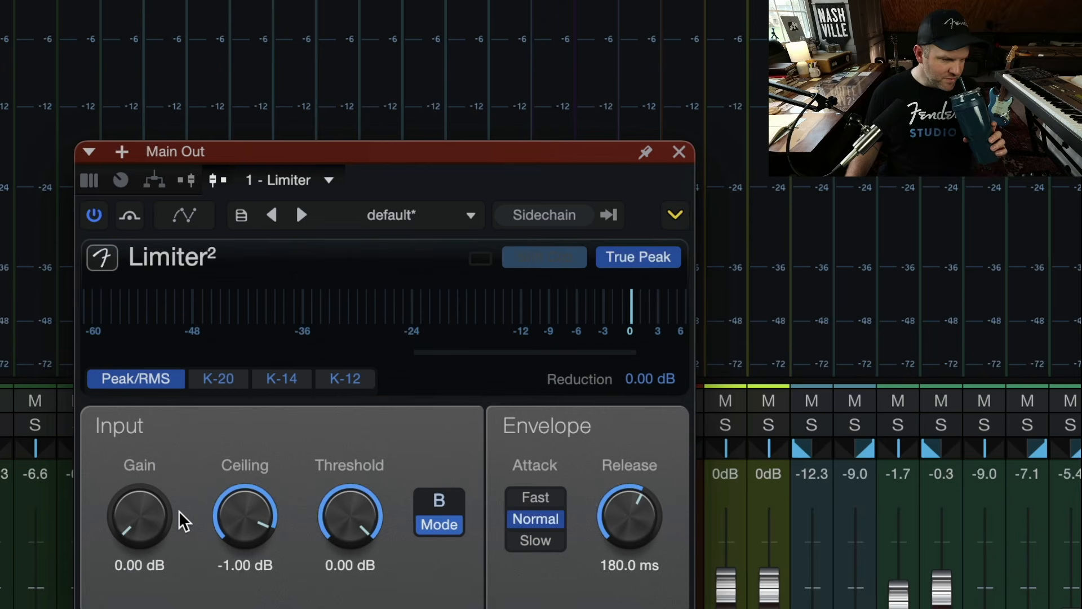
Set the limiter's input Gain to 6 dB
{"action": "left_click_drag", "start_coordinate": [137, 521], "coordinate": [133, 608]}
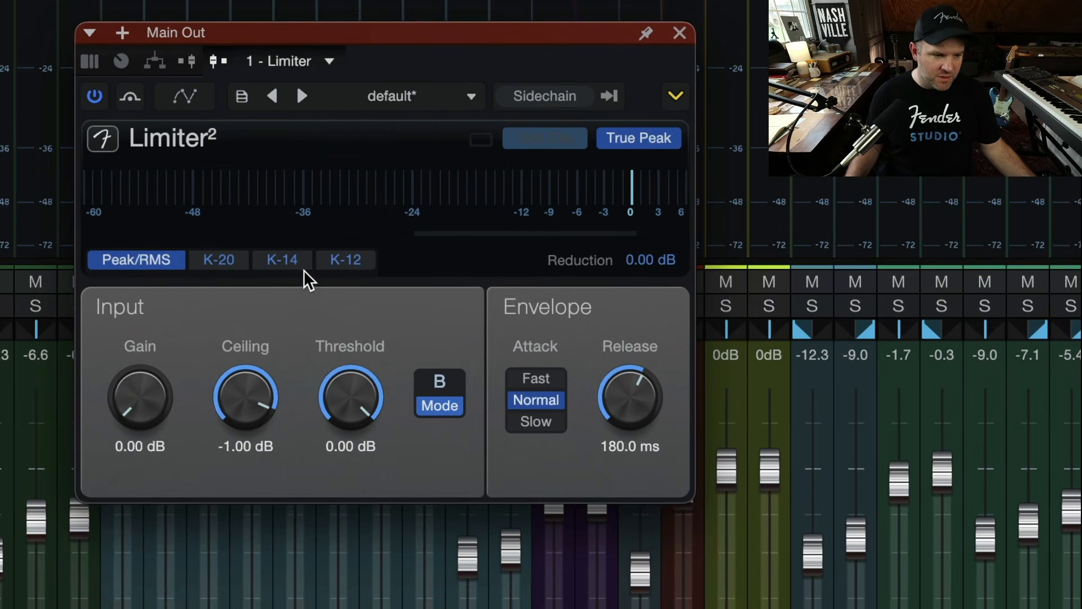
{"action": "left_click", "coordinate": [139, 446]}
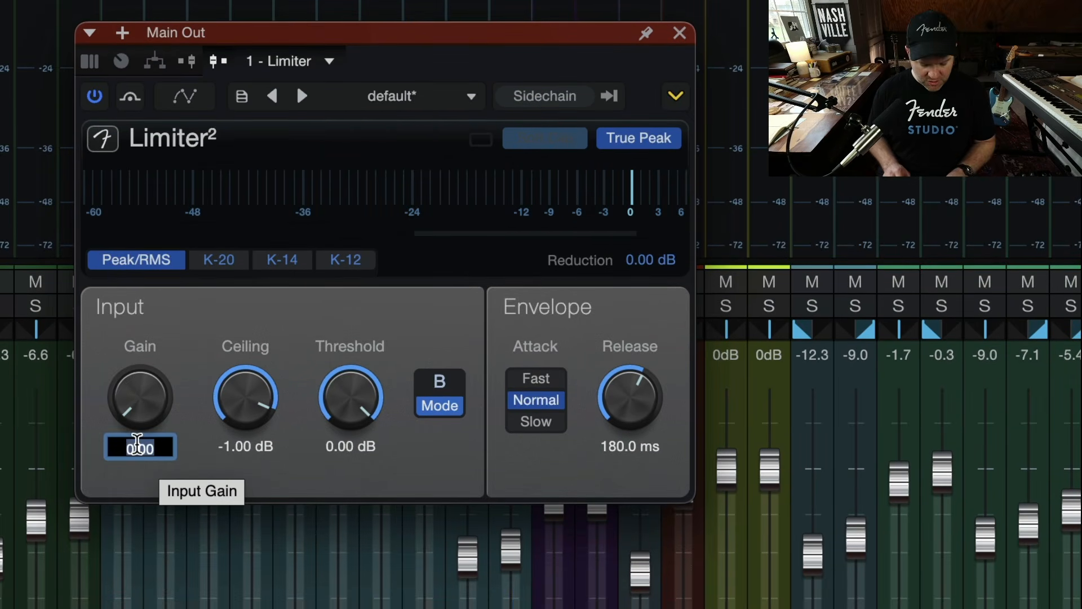
{"action": "type", "text": "6"}
{"action": "key", "text": "Return"}
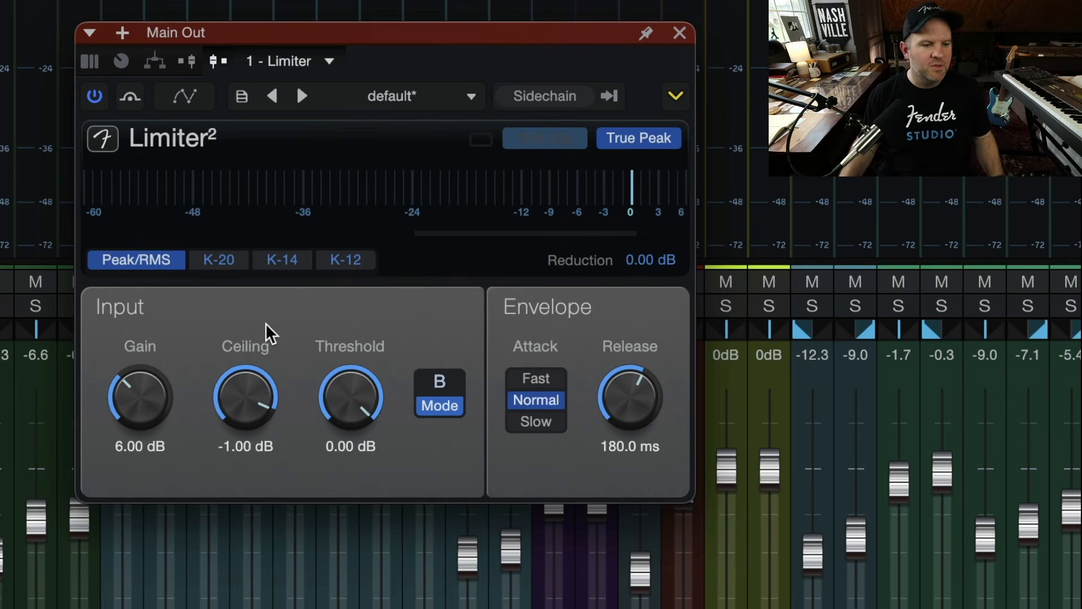
Switch the limiter meter to the K-14 scale and lower the input Gain to about 0.42 dB
{"action": "left_click", "coordinate": [284, 262]}
{"action": "mouse_move", "coordinate": [147, 390]}
{"action": "left_mouse_down"}
{"action": "mouse_move", "coordinate": [145, 447]}
{"action": "mouse_move", "coordinate": [149, 378]}
{"action": "left_mouse_up"}
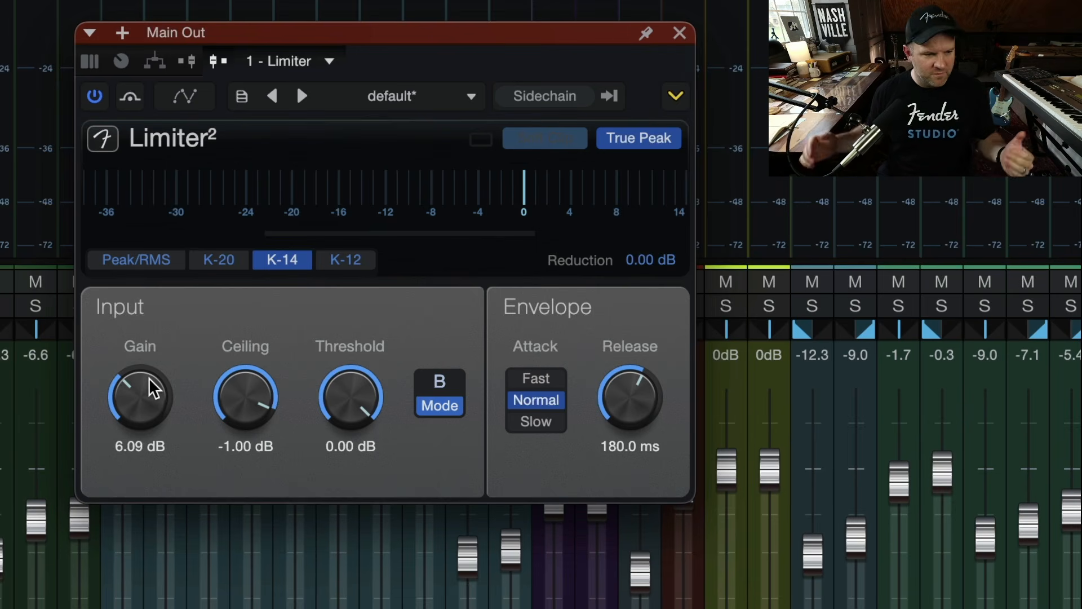
{"action": "left_click_drag", "start_coordinate": [141, 394], "coordinate": [133, 464]}
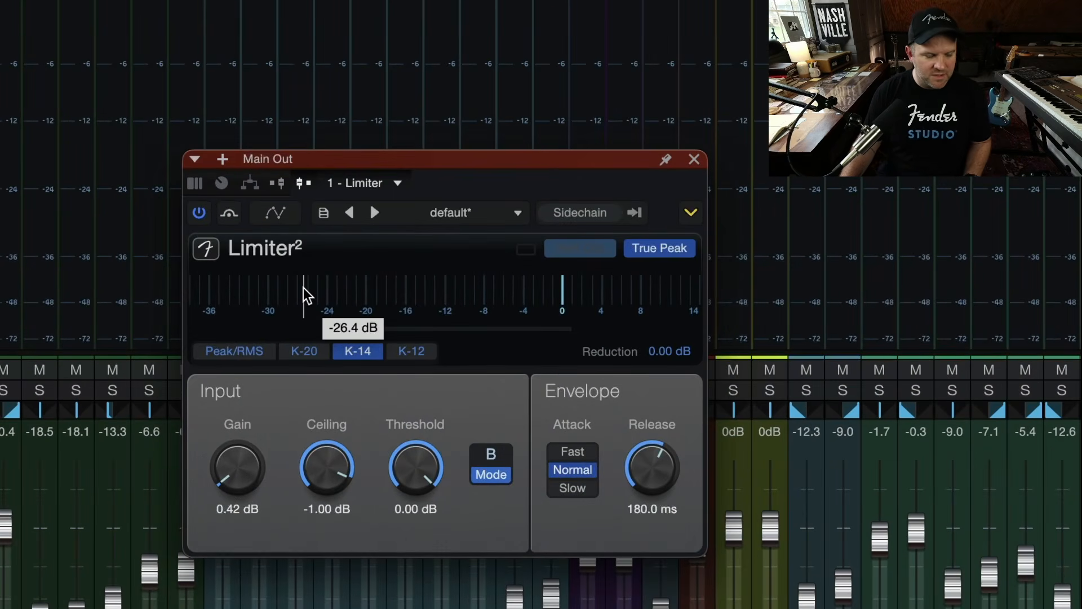
Start playback and reset the limiter's input Gain to 0 dB
{"action": "key", "text": "space"}
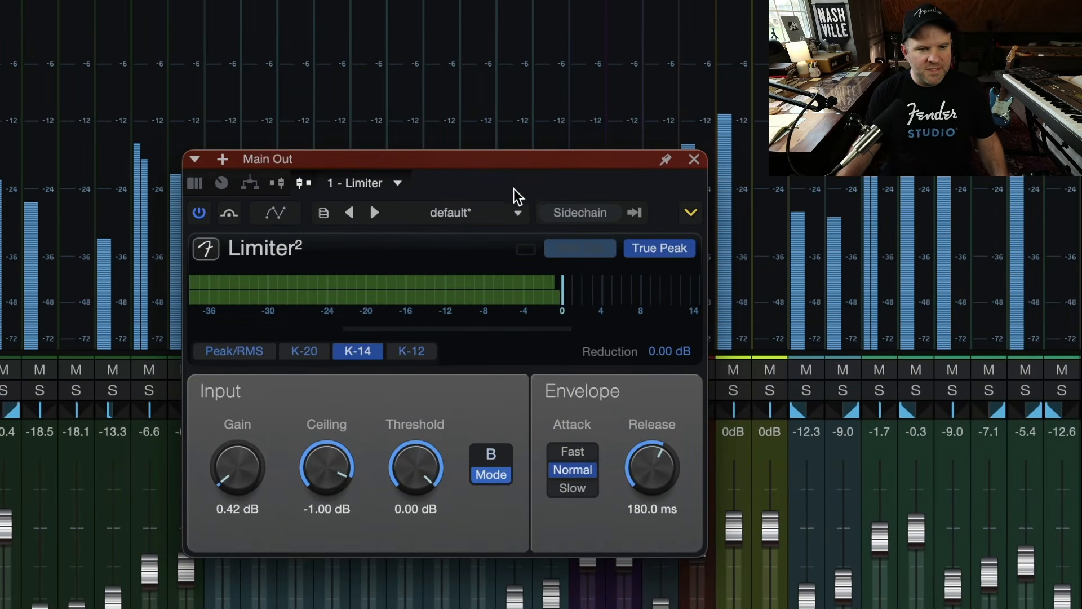
{"action": "left_click_drag", "start_coordinate": [515, 159], "coordinate": [441, 151]}
{"action": "left_click_drag", "start_coordinate": [142, 463], "coordinate": [169, 500]}
{"action": "mouse_move", "coordinate": [481, 291]}
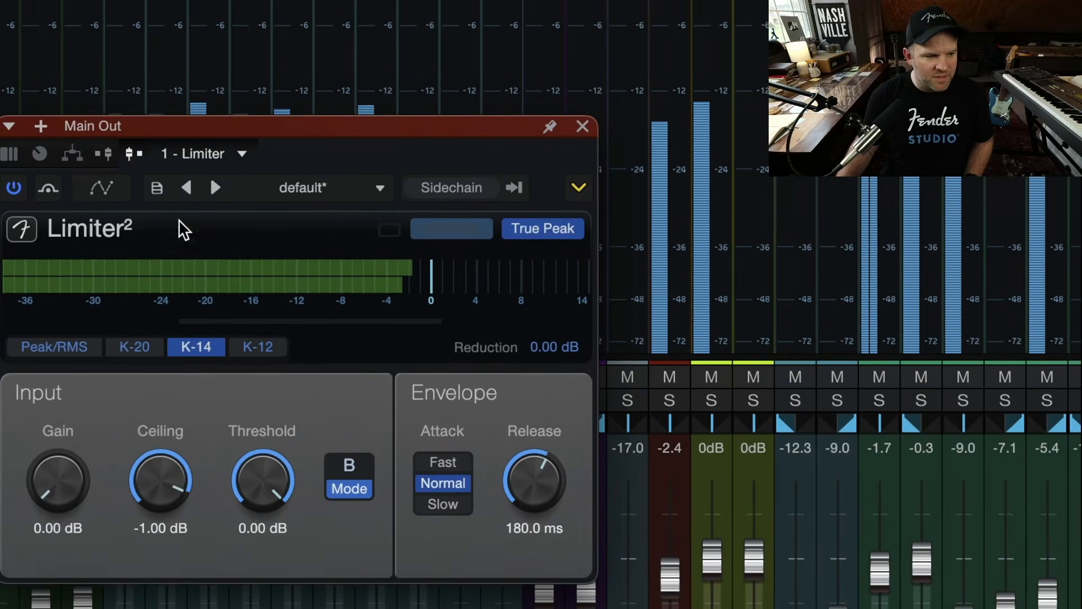
Compare the limiter meter in the Peak/RMS and K-14 scales
{"action": "left_click", "coordinate": [76, 347]}
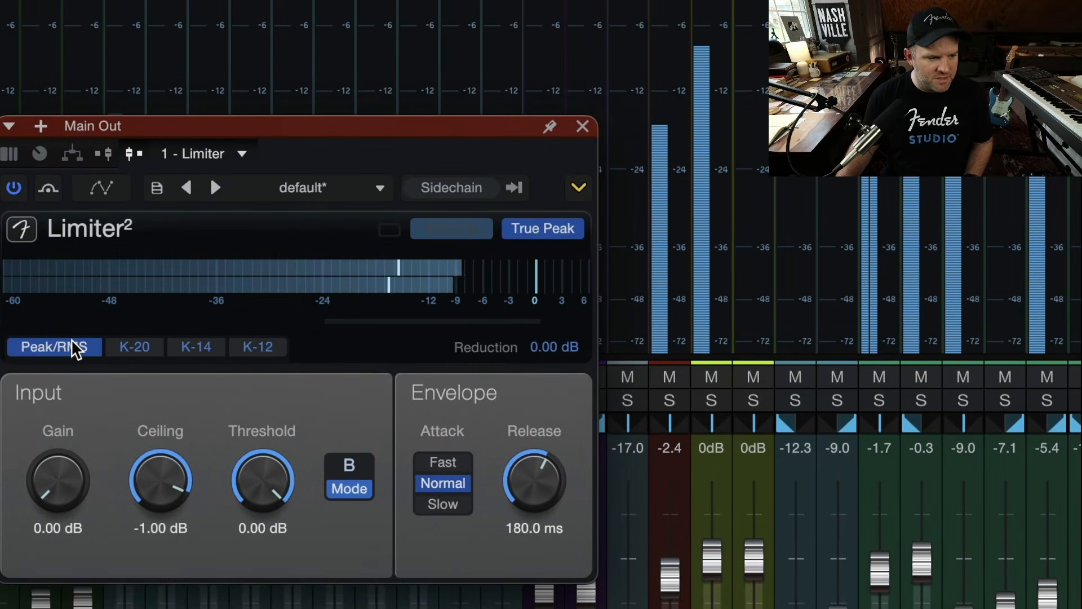
{"action": "left_click", "coordinate": [190, 347]}
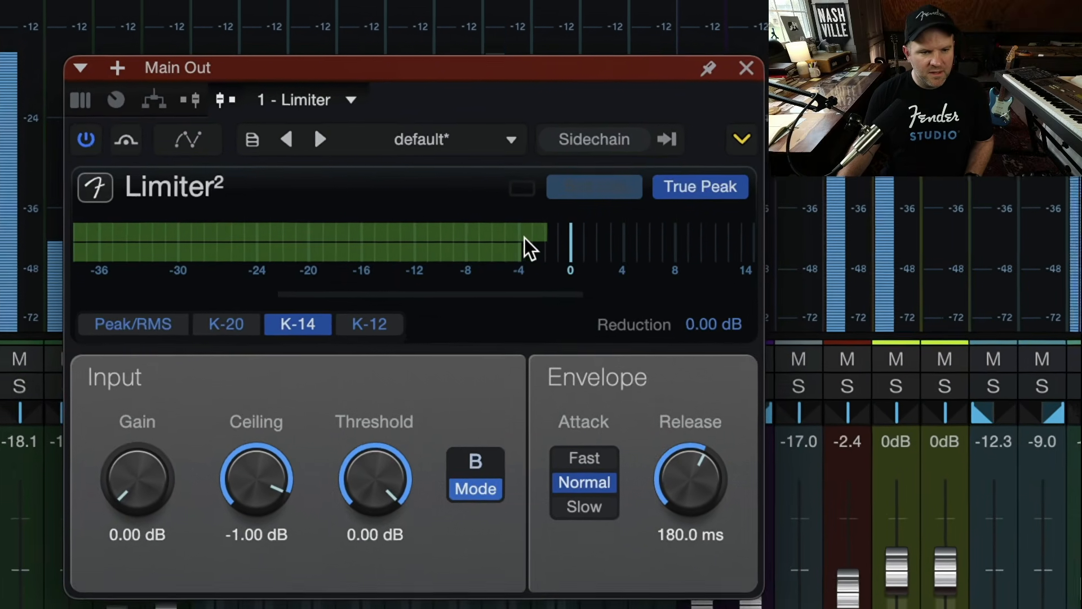
{"action": "mouse_move", "coordinate": [528, 248]}
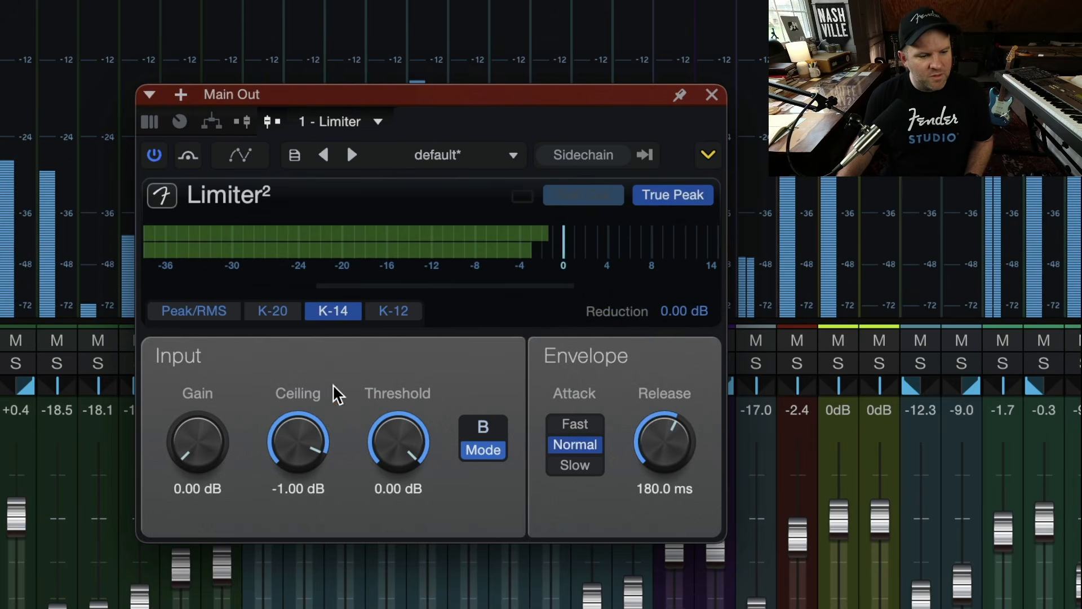
Raise the limiter's input Gain to about 3.78 dB while watching the meter
{"action": "left_click_drag", "start_coordinate": [198, 434], "coordinate": [183, 581]}
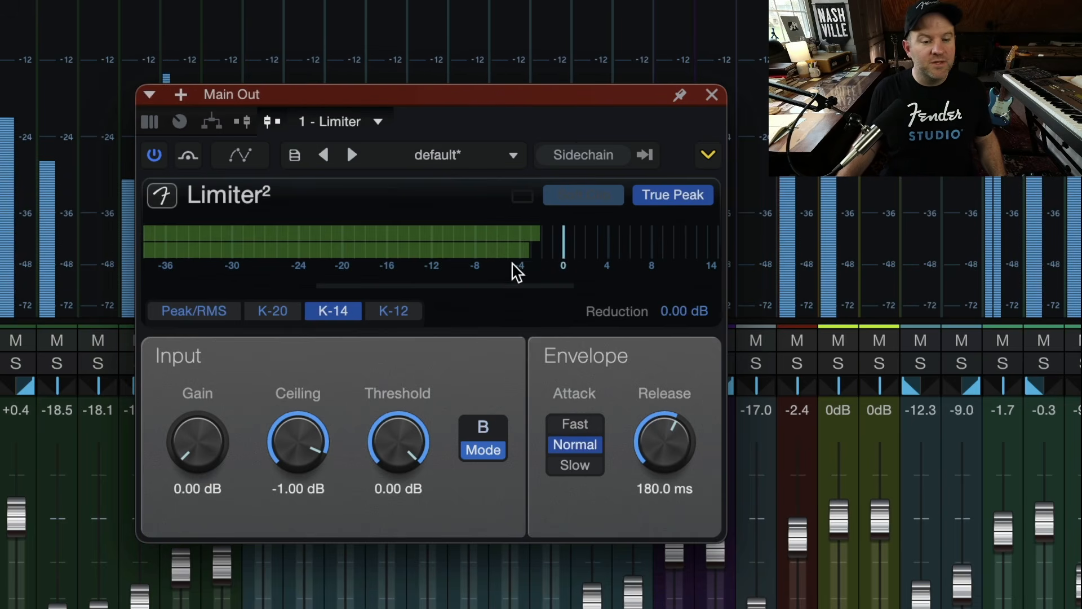
{"action": "mouse_move", "coordinate": [511, 273]}
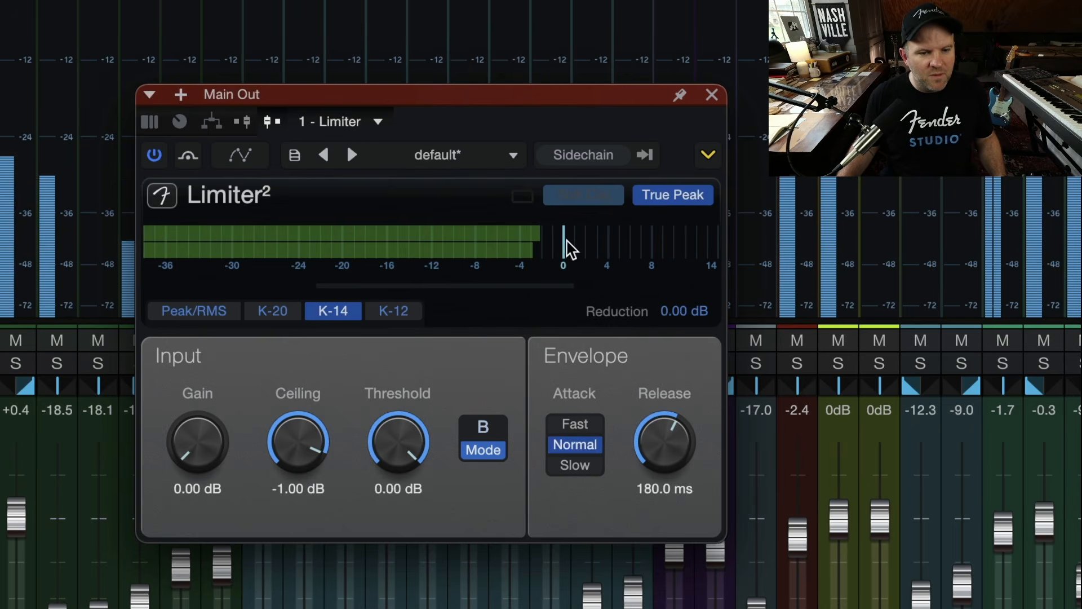
{"action": "left_click_drag", "start_coordinate": [202, 446], "coordinate": [203, 443]}
{"action": "mouse_move", "coordinate": [203, 416]}
{"action": "left_mouse_down"}
{"action": "mouse_move", "coordinate": [205, 403]}
{"action": "mouse_move", "coordinate": [203, 430]}
{"action": "left_mouse_up"}
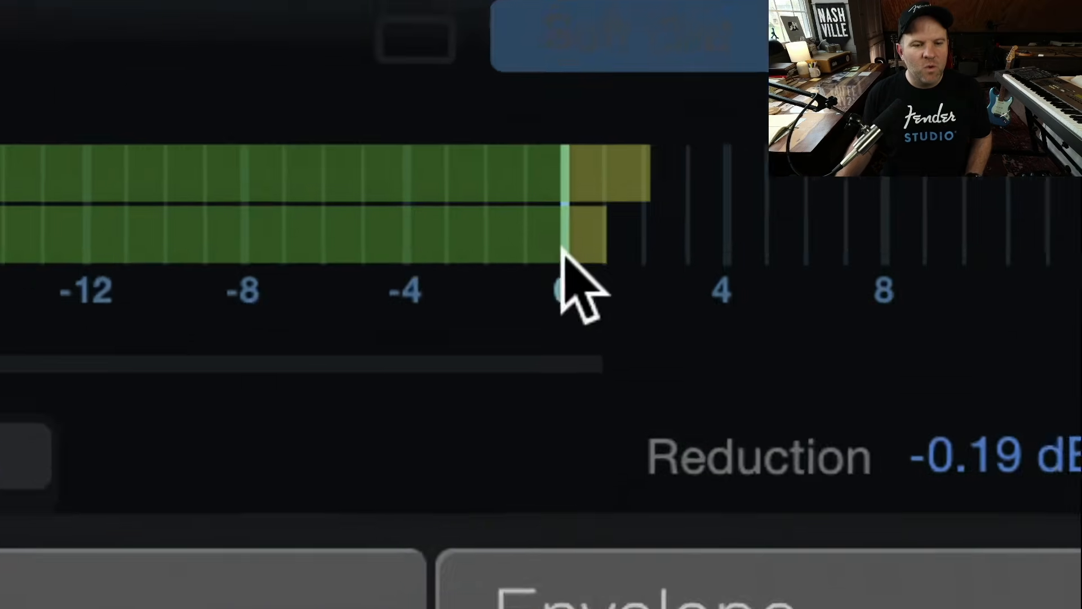
{"action": "mouse_move", "coordinate": [562, 243]}
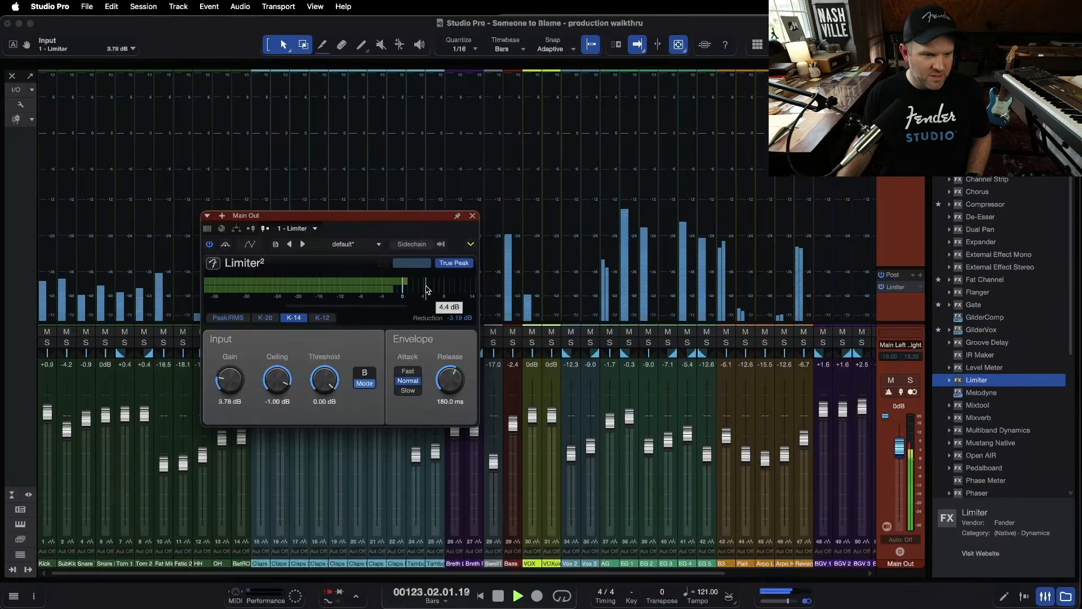
Restart playback and briefly switch to the arrange view and back to the mixer
{"action": "key", "text": "space"}
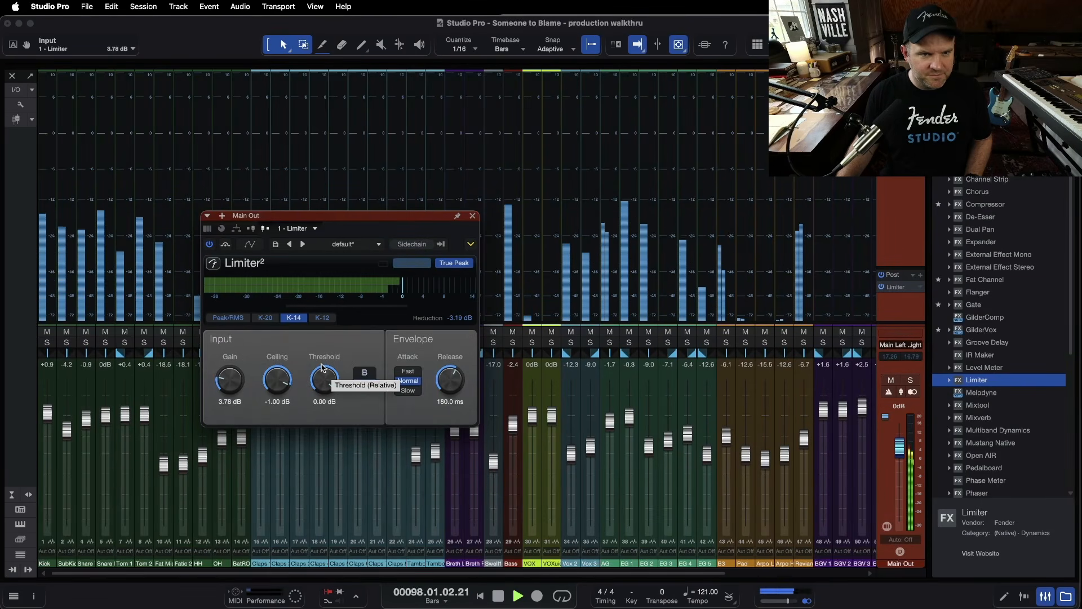
{"action": "key", "text": "F3"}
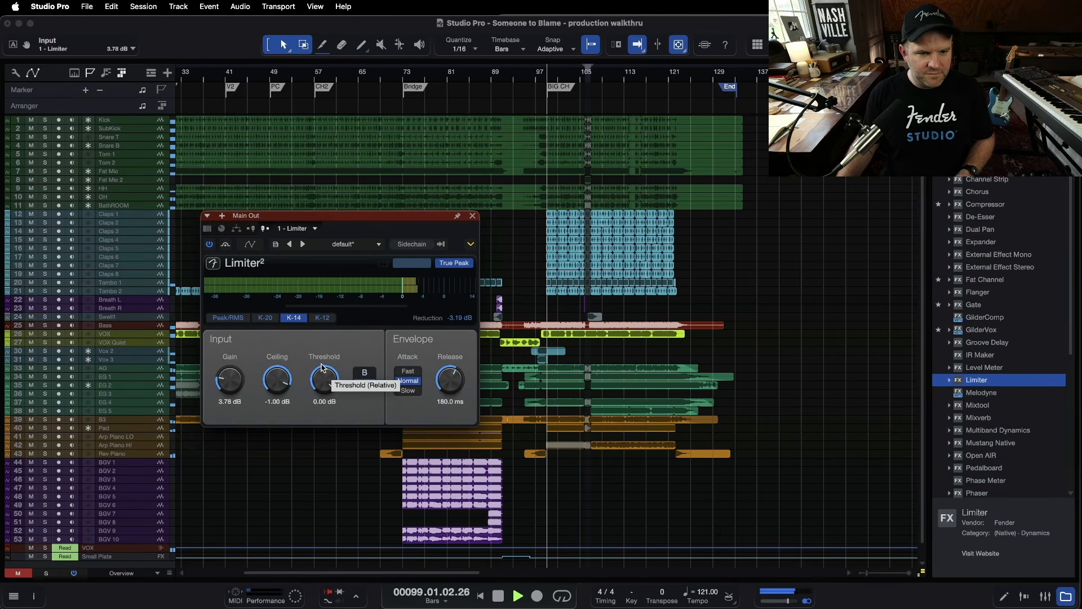
{"action": "key", "text": "F3"}
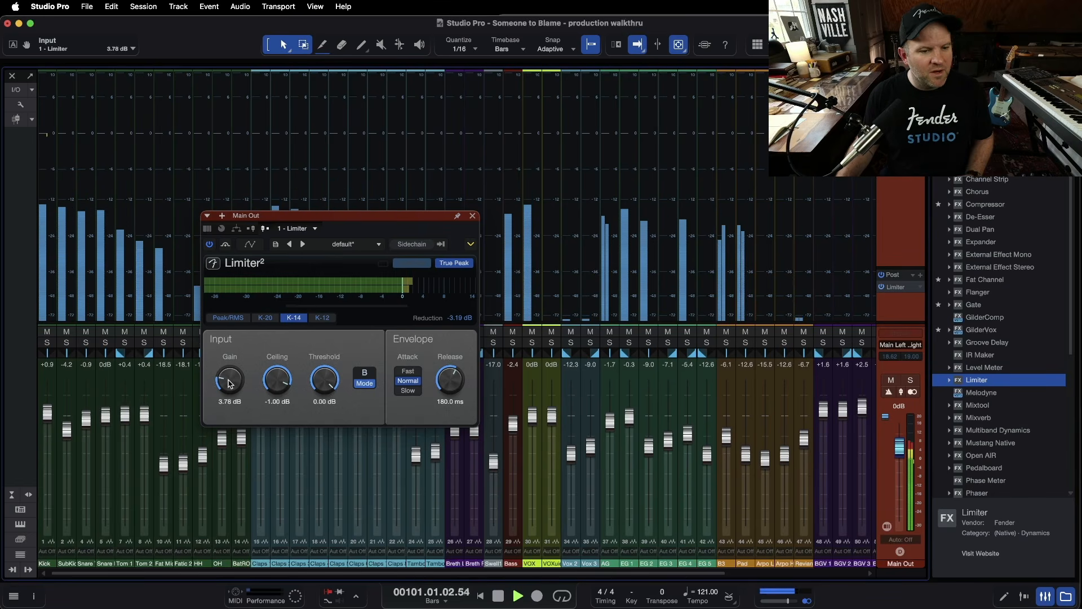
Set the limiter's input Gain to 6 dB
{"action": "left_click", "coordinate": [452, 322]}
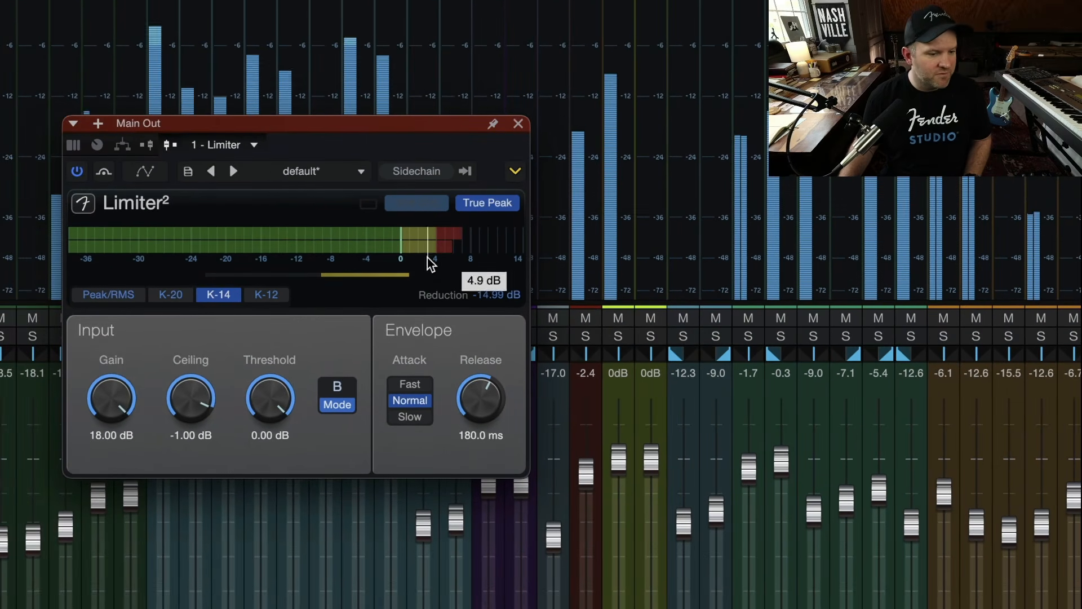
{"action": "left_click_drag", "start_coordinate": [107, 418], "coordinate": [107, 512]}
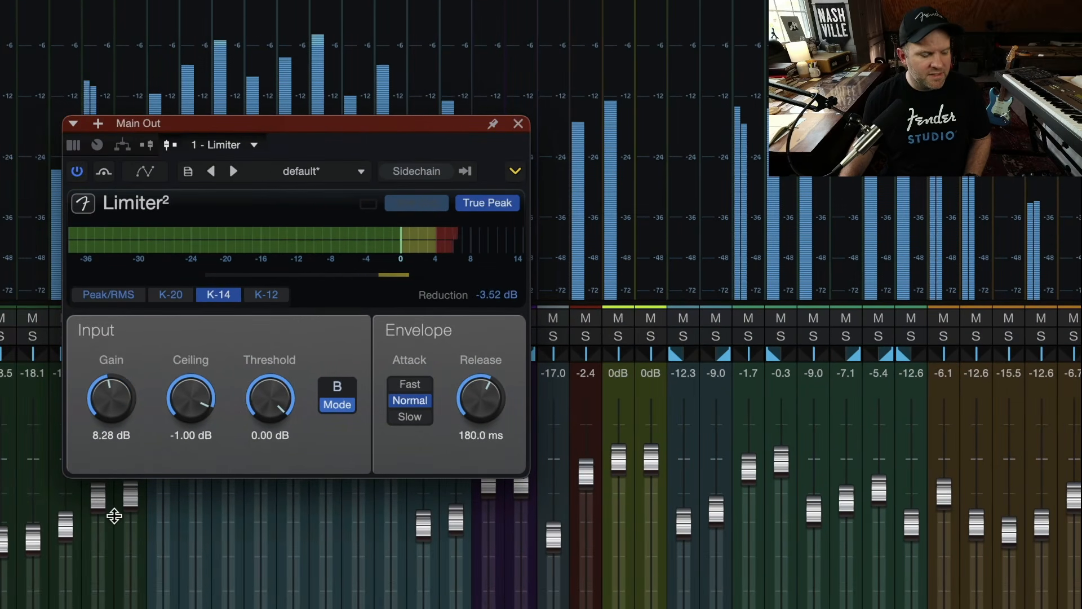
{"action": "left_click", "coordinate": [103, 437]}
{"action": "type", "text": "6.28"}
{"action": "key", "text": "Return"}
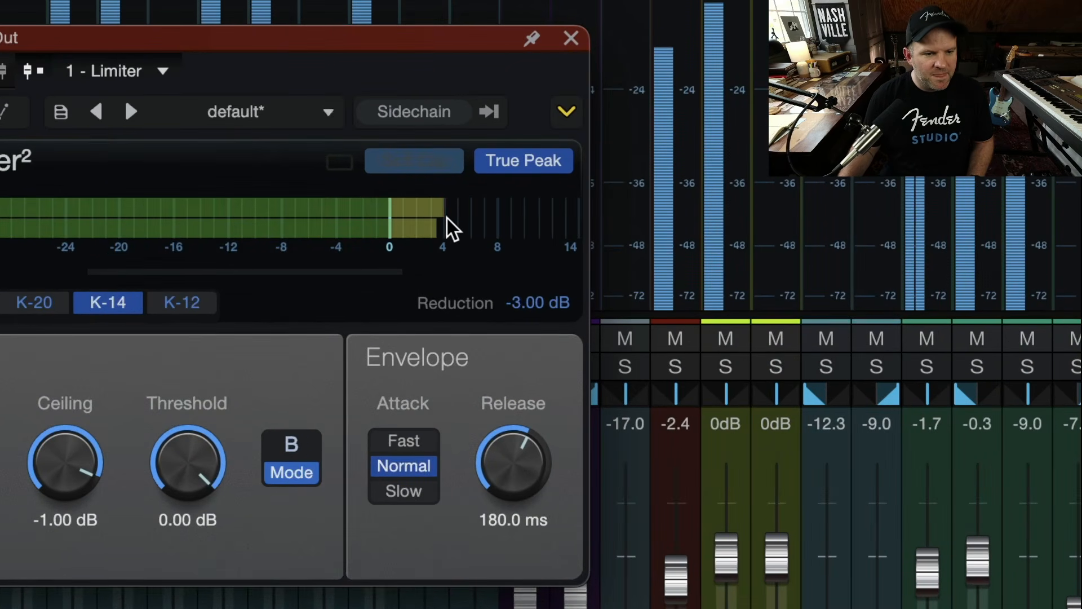
Raise the limiter's input Gain to 7.80 dB while the song plays from a new position
{"action": "mouse_move", "coordinate": [450, 215]}
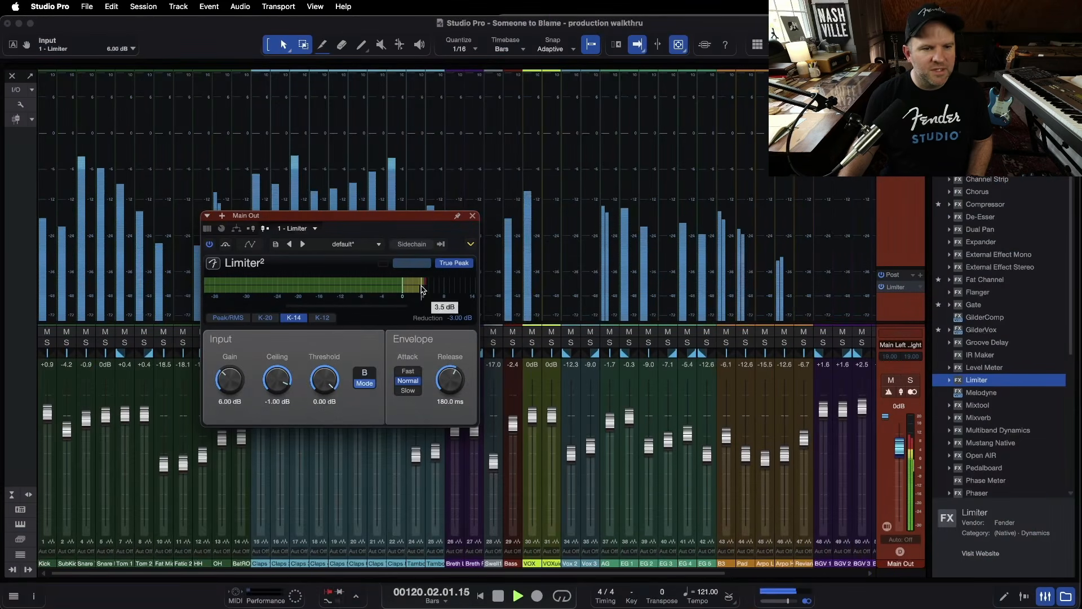
{"action": "key", "text": "F3"}
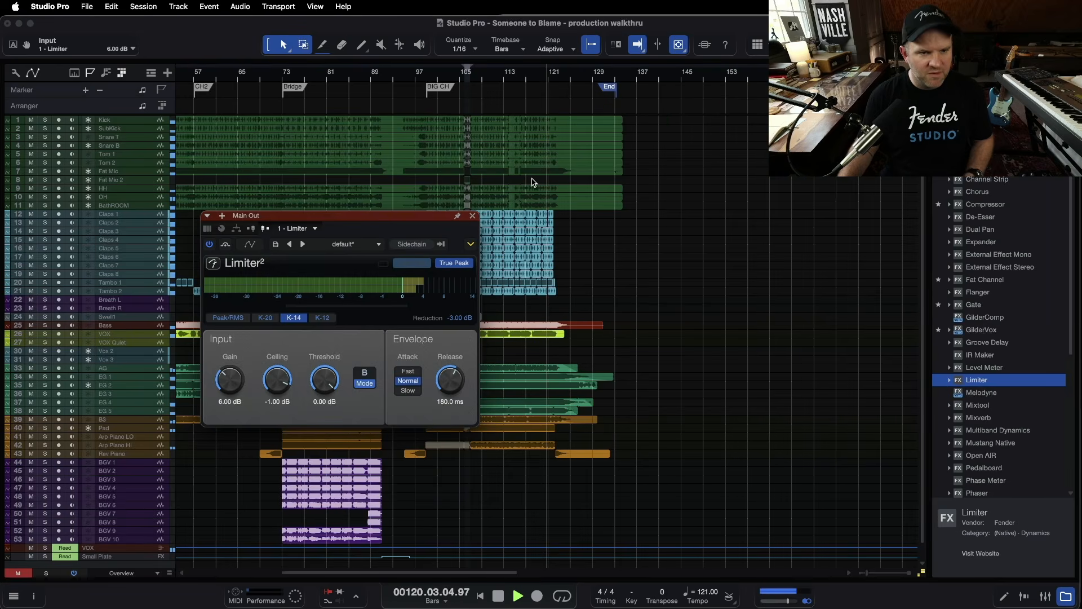
{"action": "left_click", "coordinate": [380, 76]}
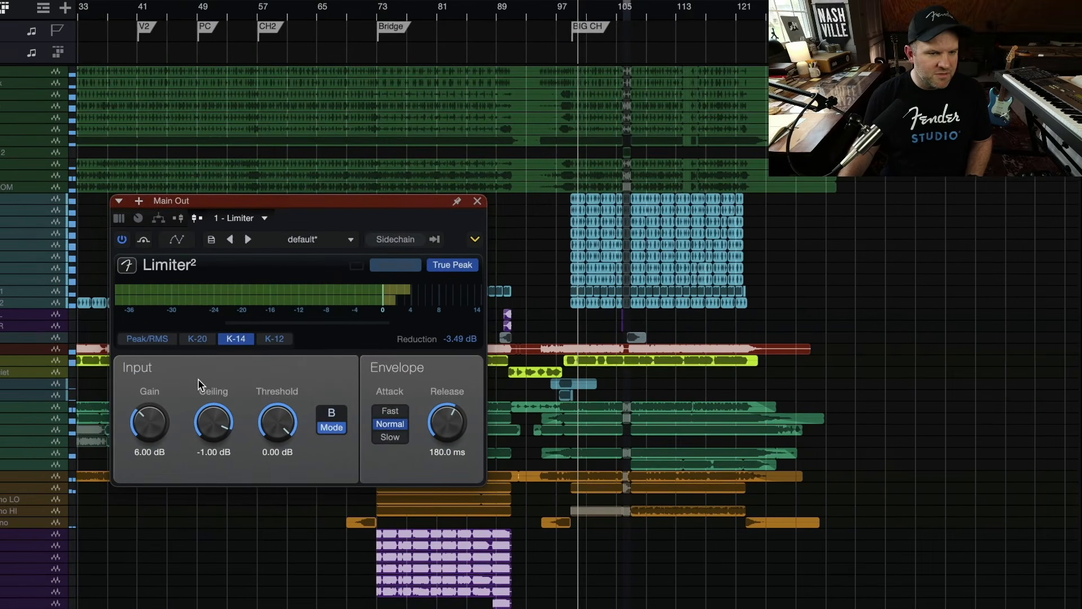
{"action": "left_click_drag", "start_coordinate": [134, 418], "coordinate": [138, 404]}
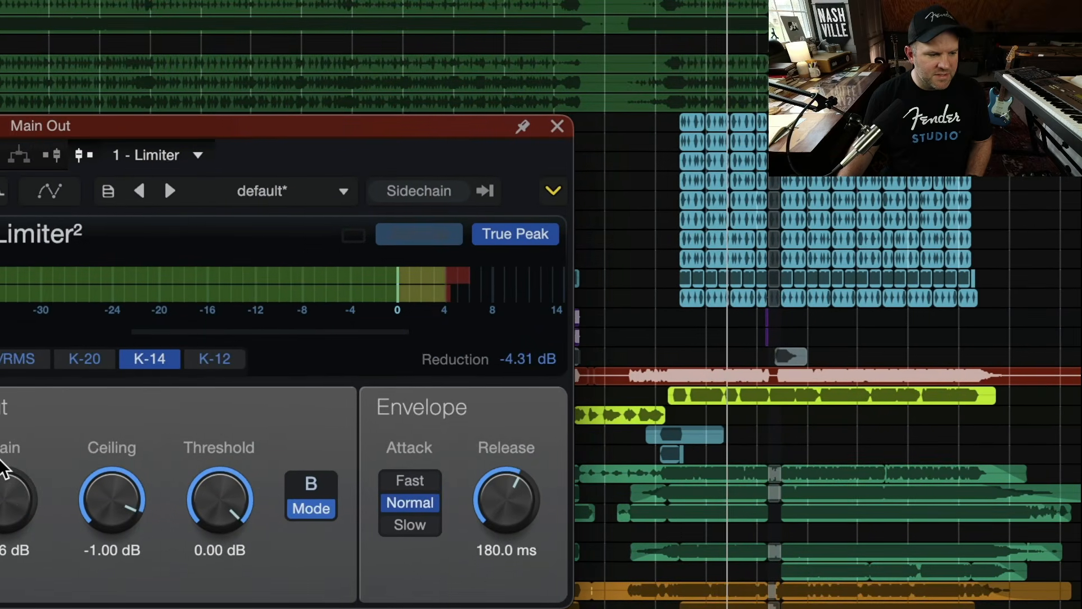
{"action": "left_click_drag", "start_coordinate": [15, 484], "coordinate": [17, 476]}
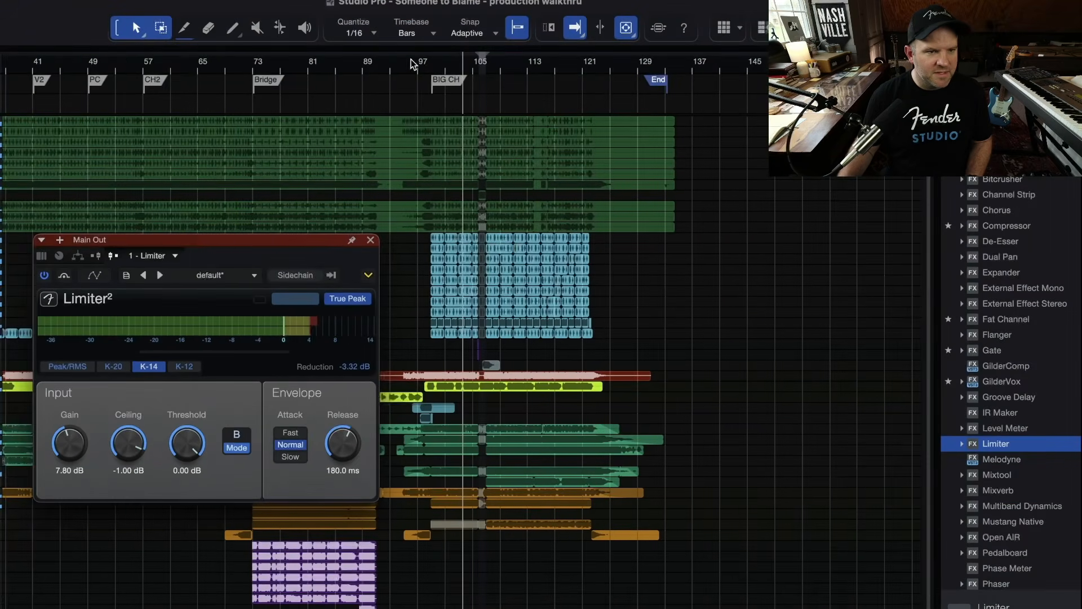
{"action": "left_click", "coordinate": [385, 66]}
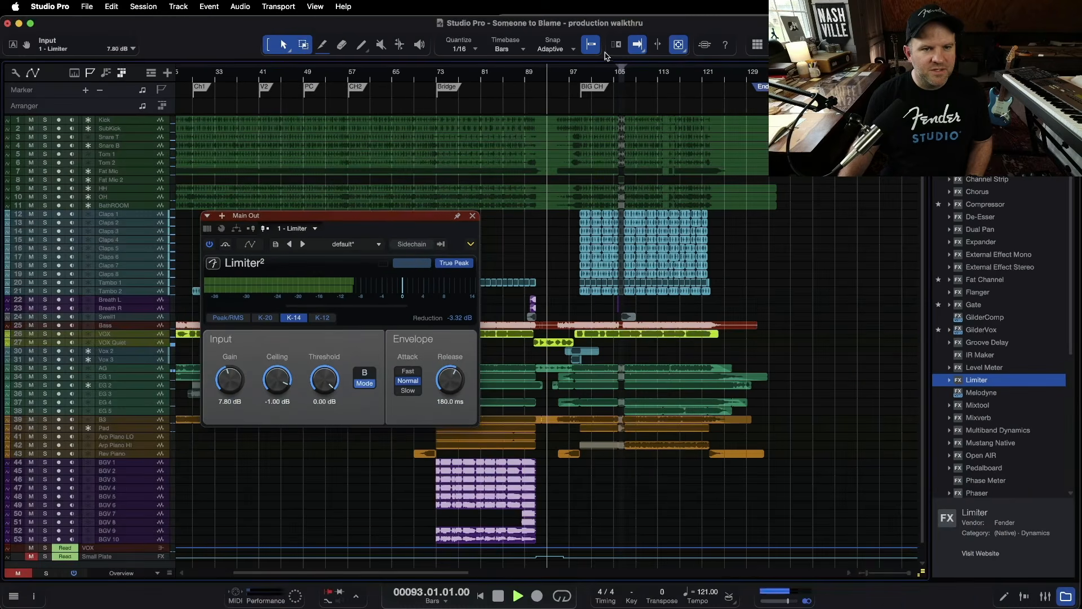
Set the arrange view's autoscroll mode to Continuous Centered and stop playback
{"action": "left_click", "coordinate": [575, 28]}
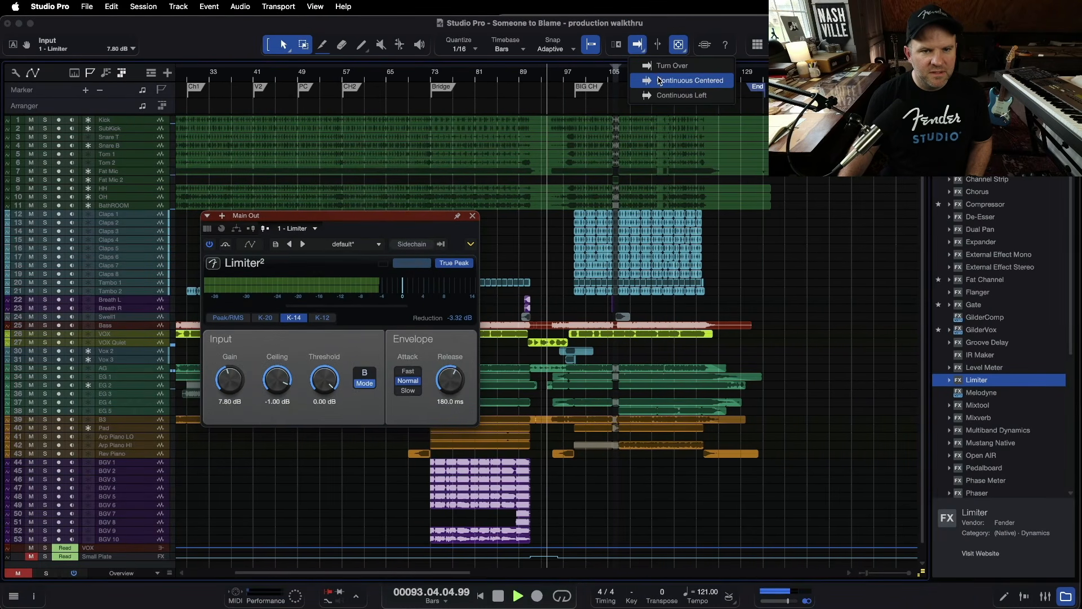
{"action": "left_click", "coordinate": [654, 68]}
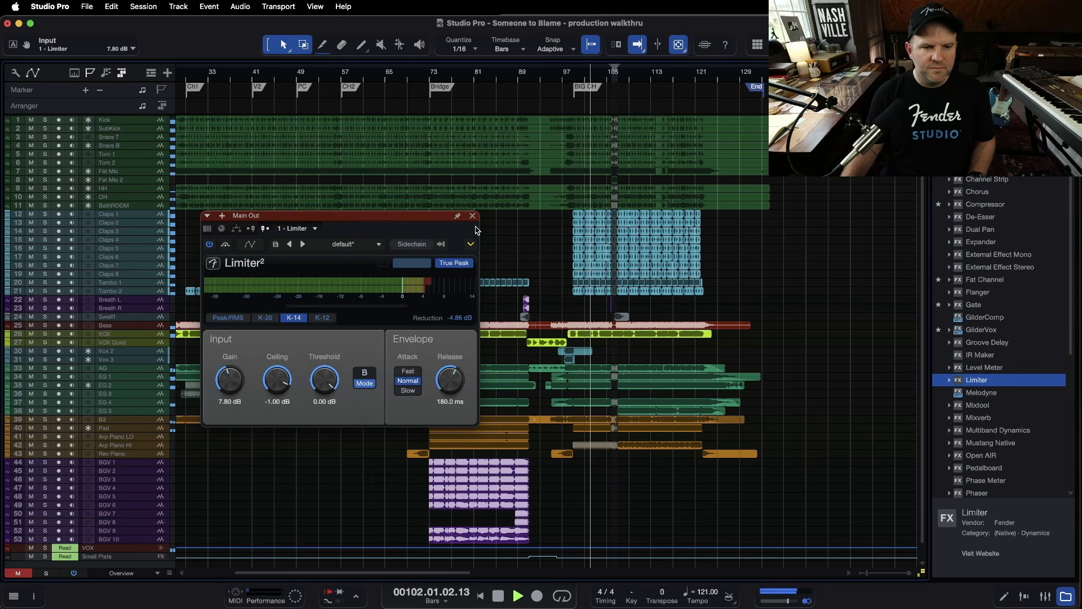
{"action": "key", "text": "space"}
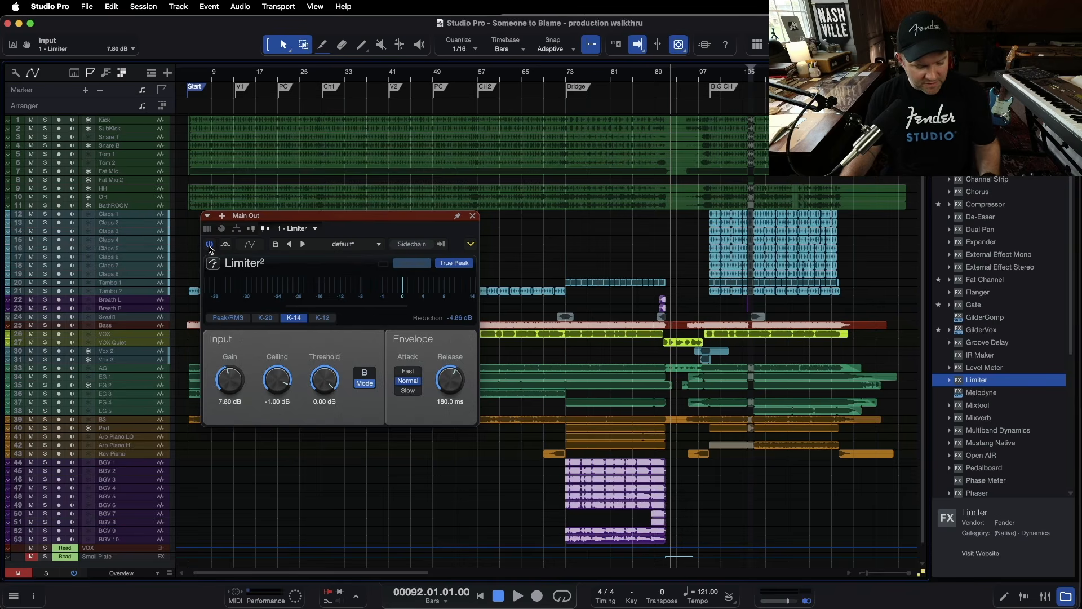
Compare the mix by toggling the limiter's bypass on and off during playback
{"action": "left_click", "coordinate": [210, 246]}
{"action": "left_click", "coordinate": [732, 77]}
{"action": "key", "text": "space"}
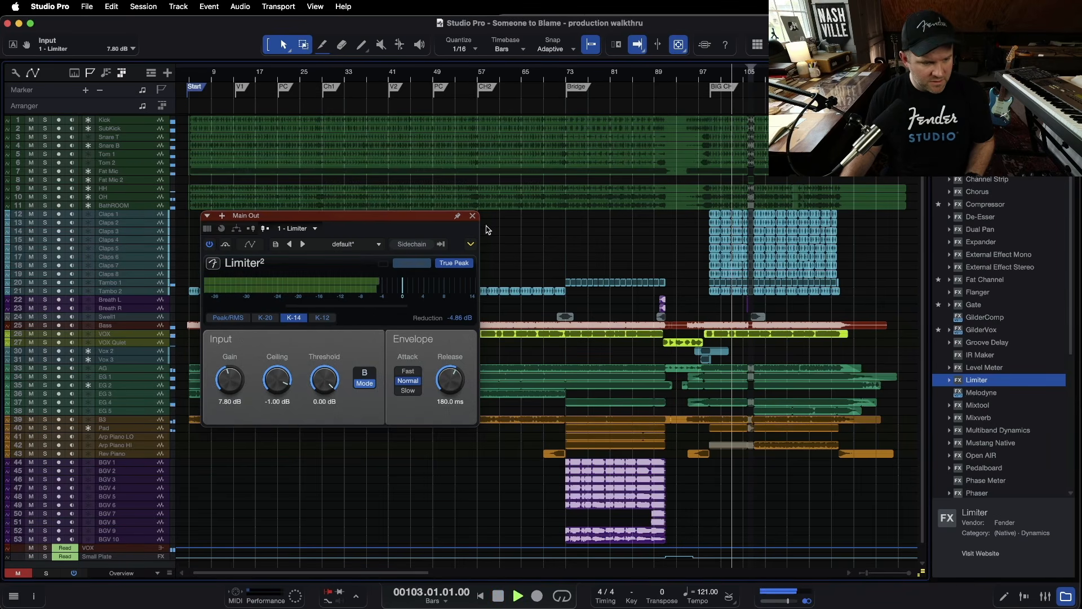
{"action": "left_click", "coordinate": [212, 249]}
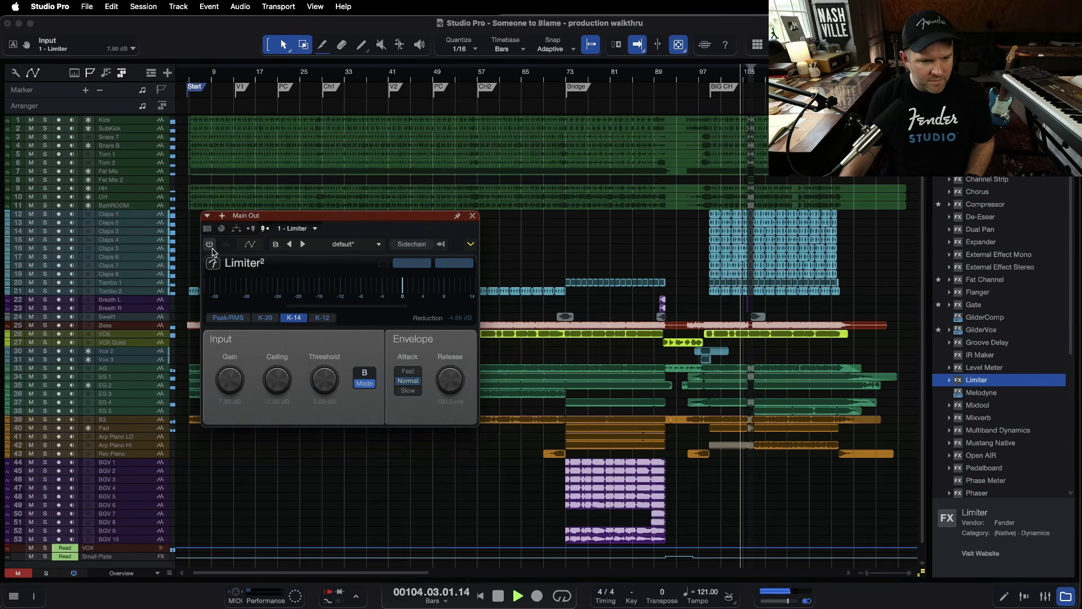
{"action": "left_click", "coordinate": [211, 247]}
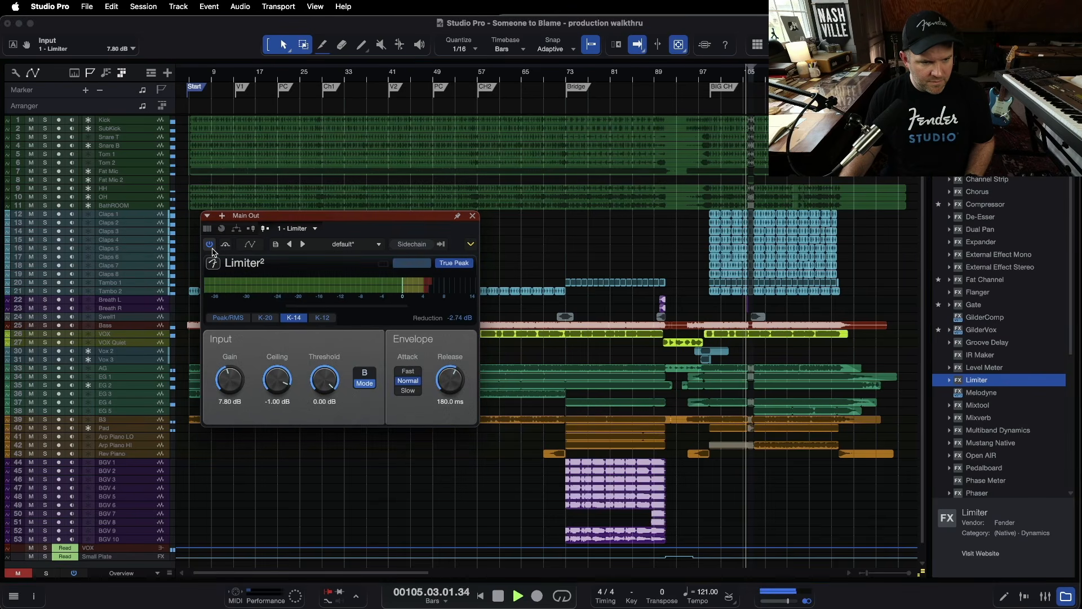
{"action": "left_click", "coordinate": [212, 247]}
{"action": "key", "text": "space"}
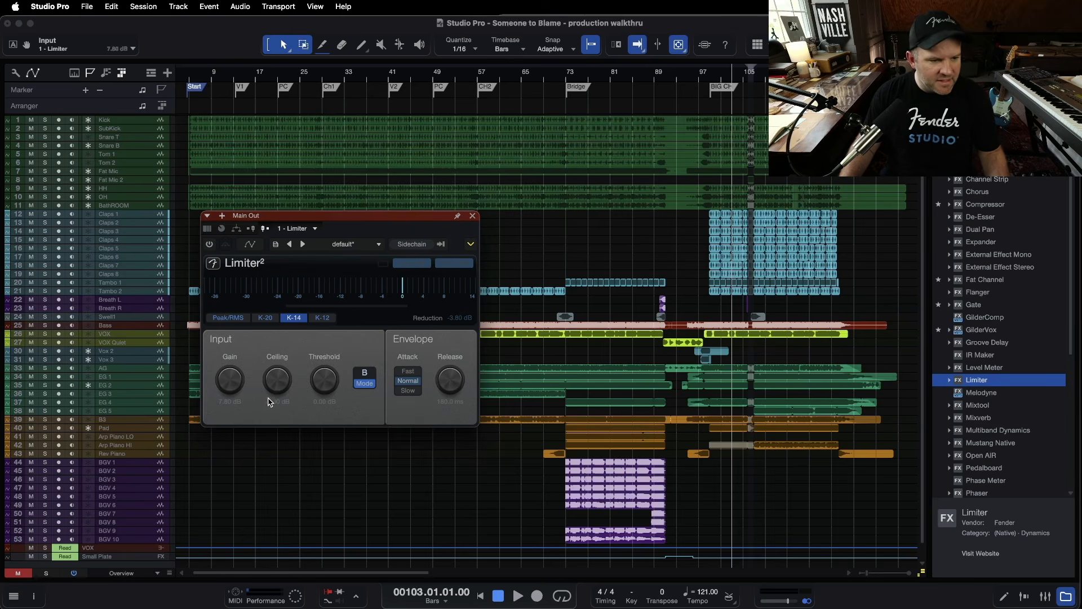
Close the limiter window, return to the mixer, and reset the Main Out volume fader to 0 dB
{"action": "left_click", "coordinate": [471, 215]}
{"action": "key", "text": "F3"}
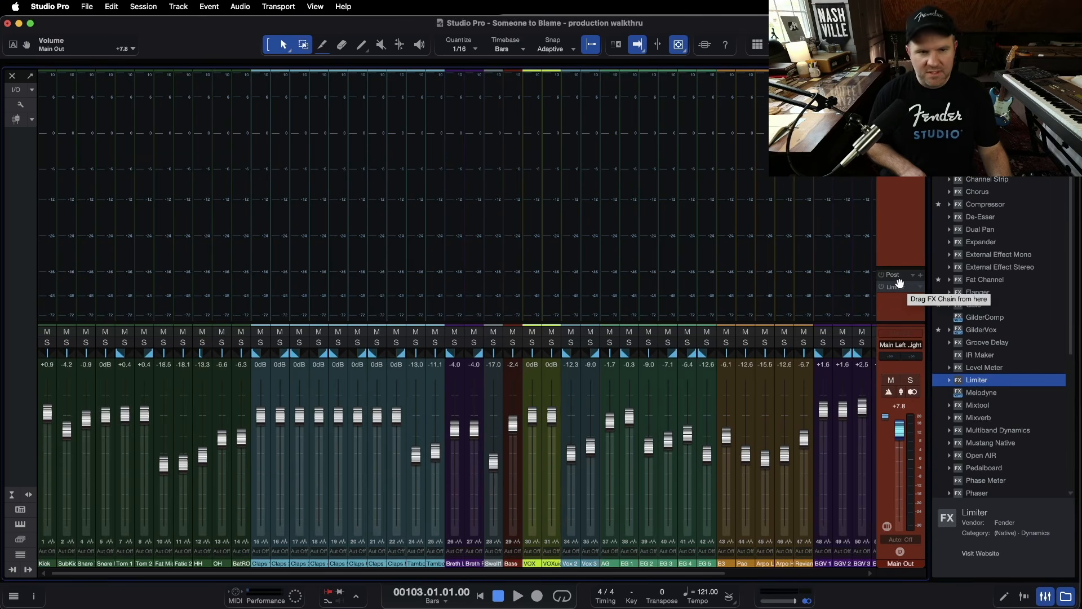
{"action": "key", "text": "space"}
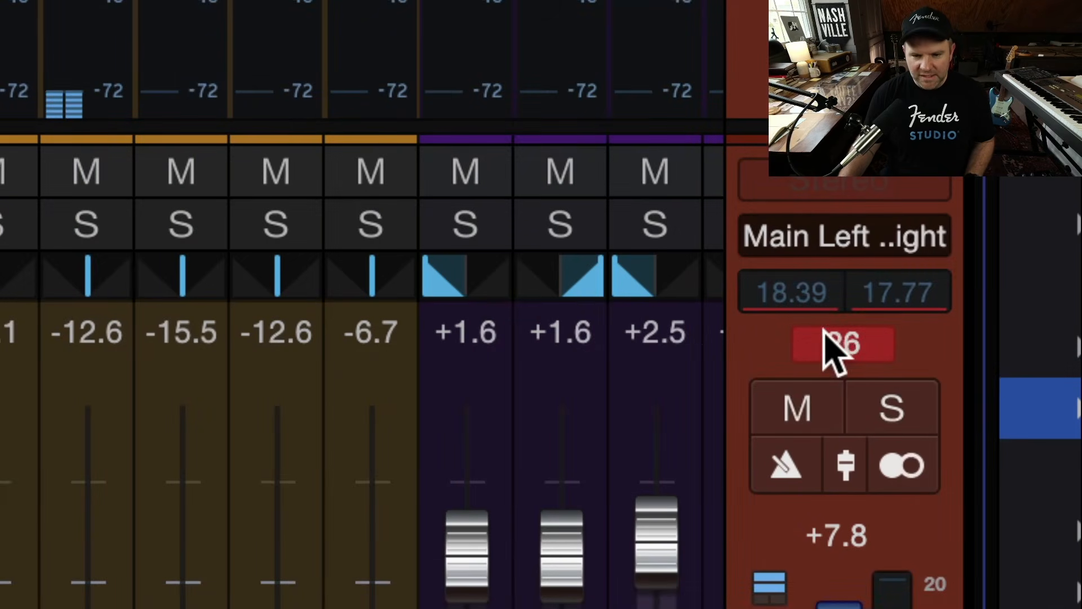
{"action": "left_click", "coordinate": [898, 366]}
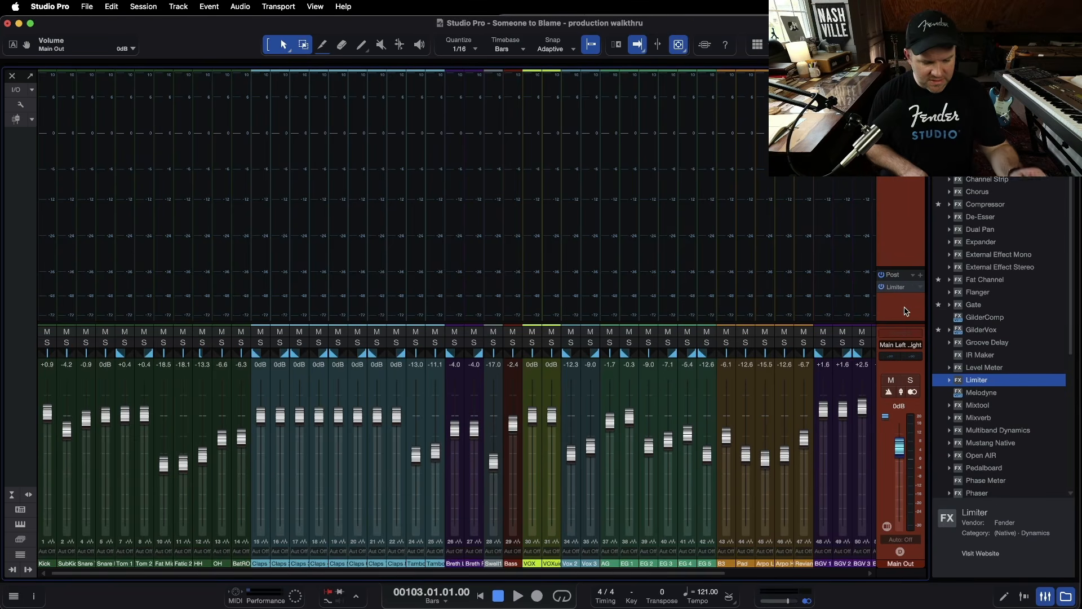
Play back the mix briefly and close the limiter plug-in window
{"action": "key", "text": "space"}
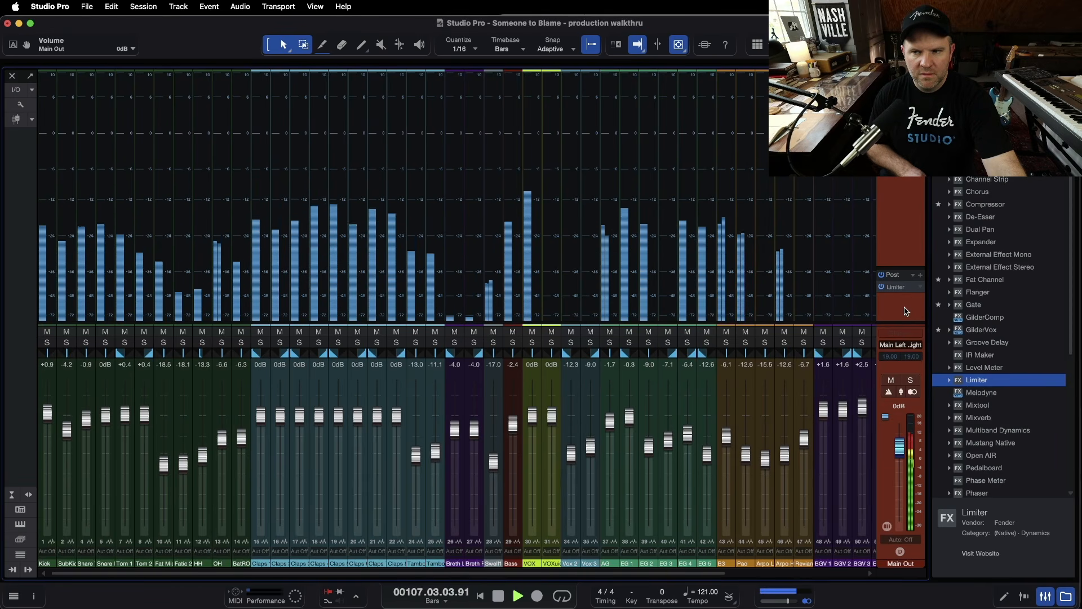
{"action": "key", "text": "space"}
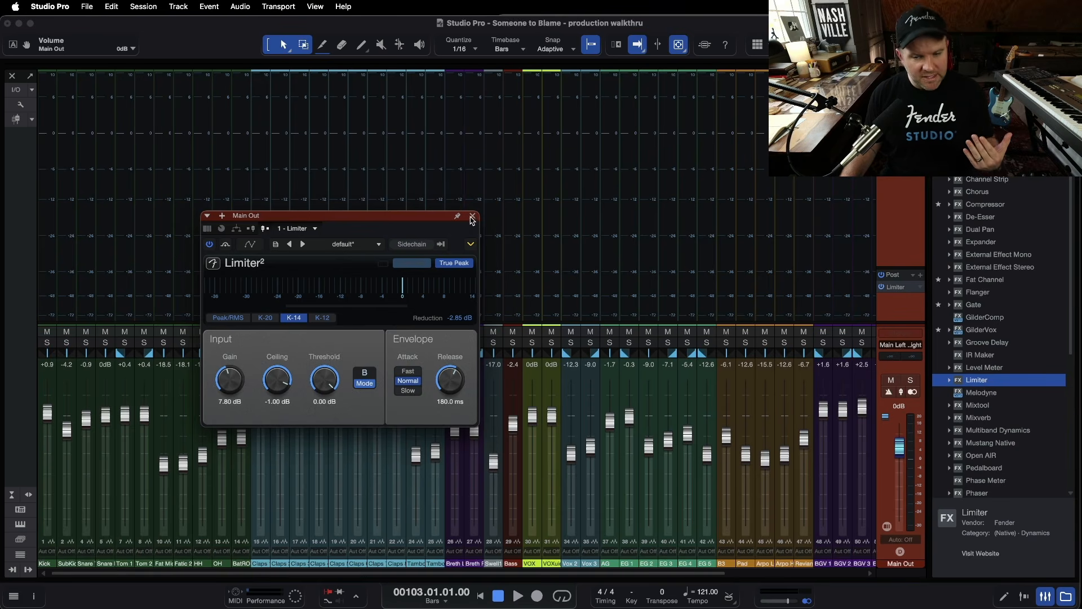
{"action": "left_click", "coordinate": [472, 216]}
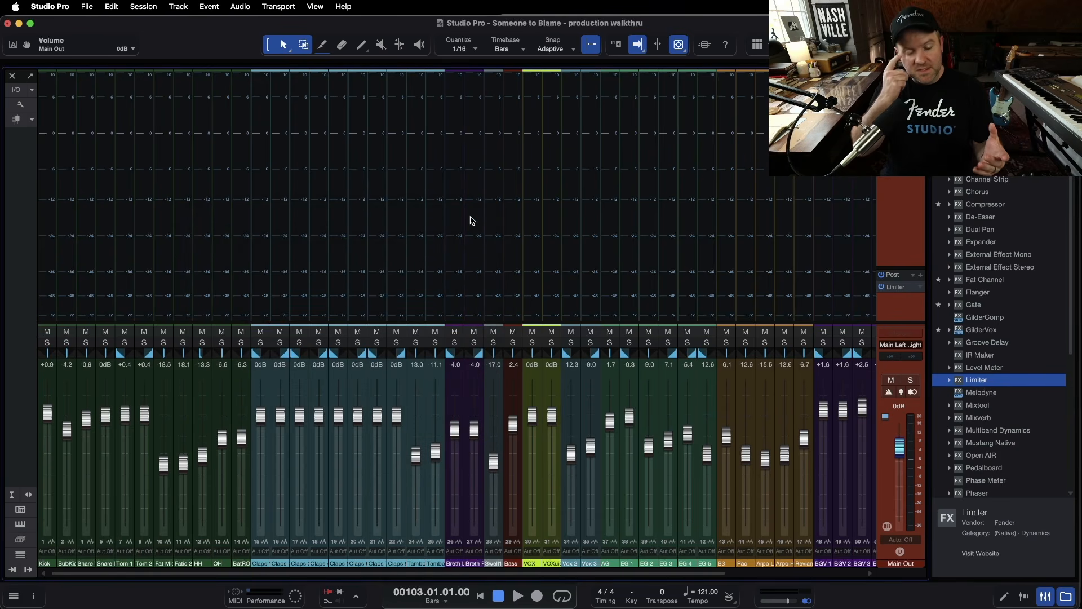